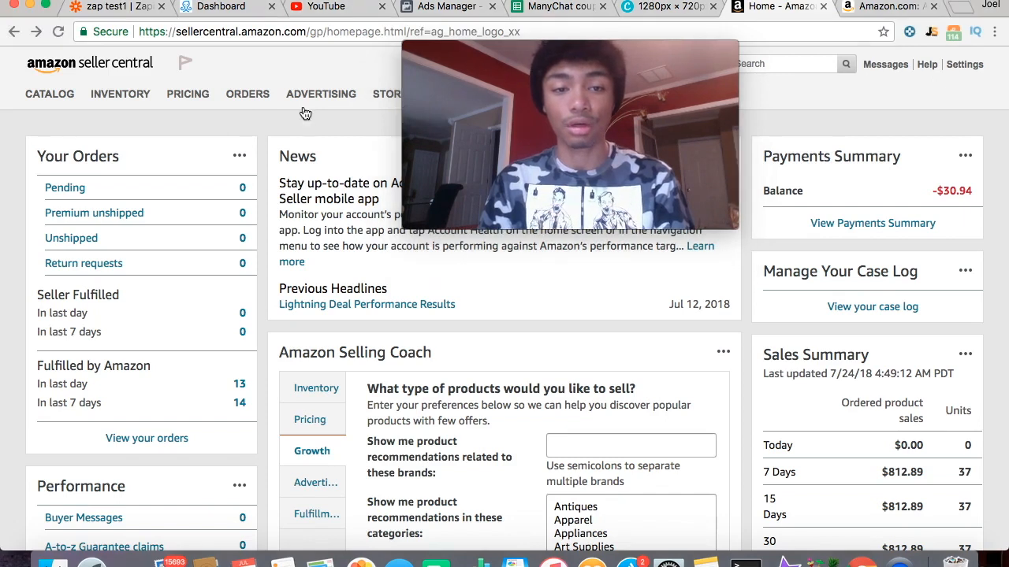
- Go to the Promotions page from the Advertising menu in the top navigation
mouse_move(319, 94)
left_click(361, 272)
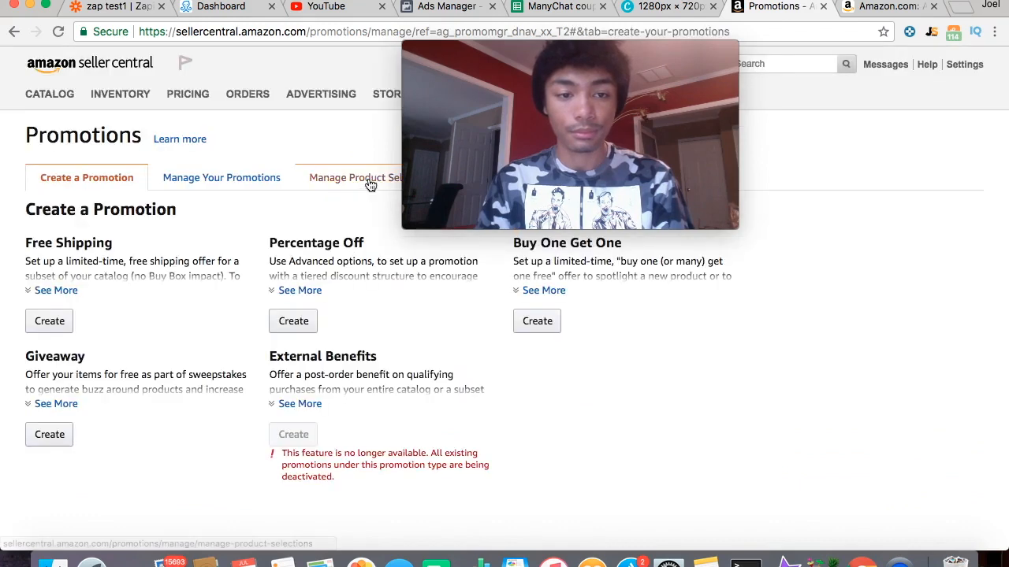
mouse_move(406, 157)
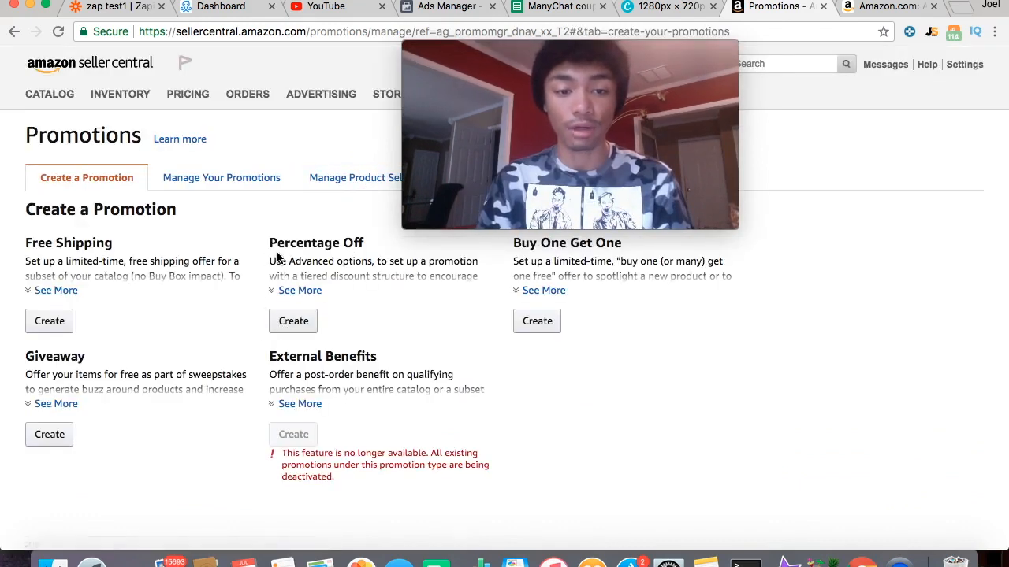
- Create a new Percentage Off promotion to bring up its setup form
left_click(292, 320)
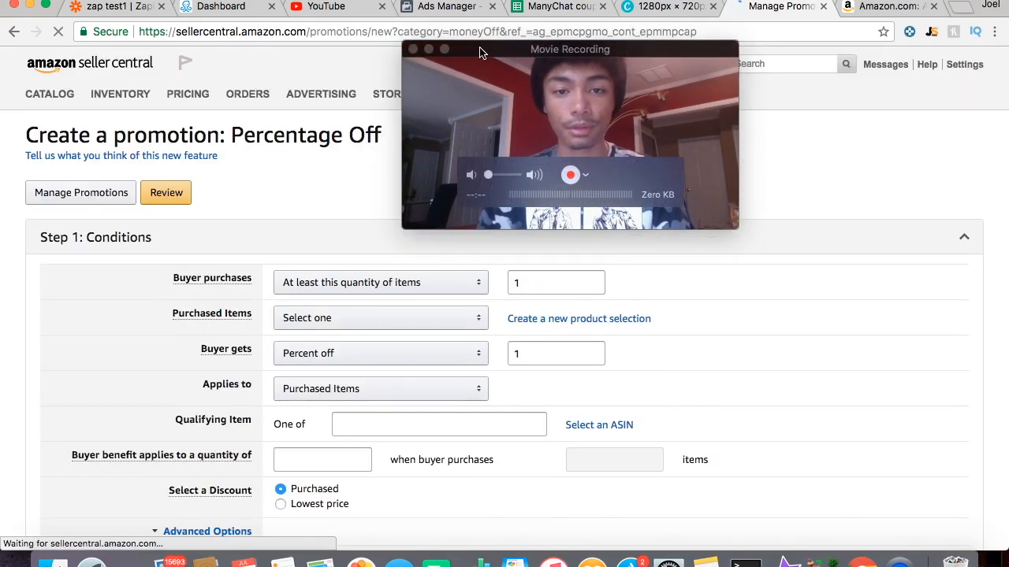
mouse_move(482, 49)
left_mouse_down()
mouse_move(493, 49)
mouse_move(484, 49)
left_mouse_up()
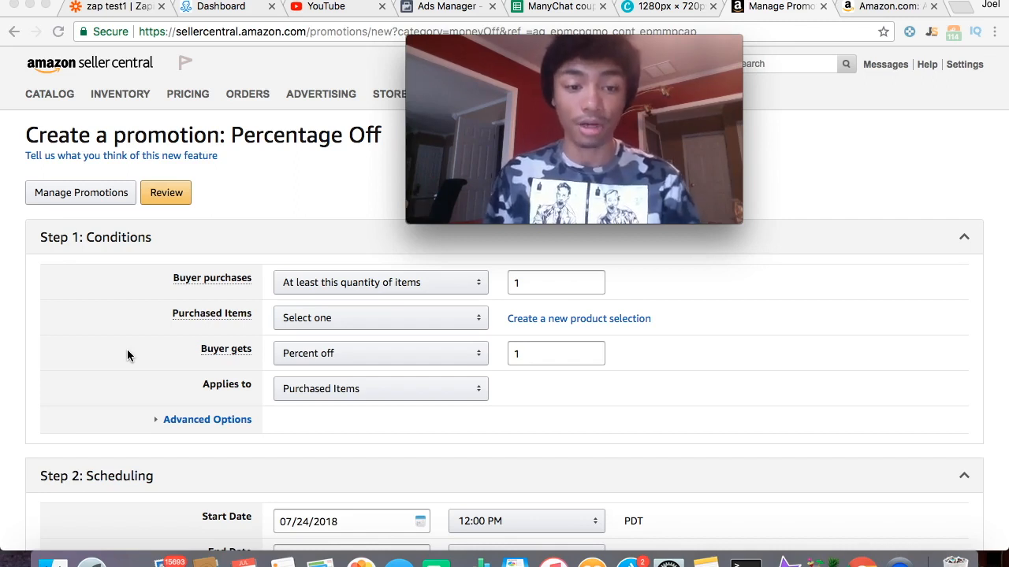
- Set the Purchased Items condition to Entire catalog
left_click(290, 290)
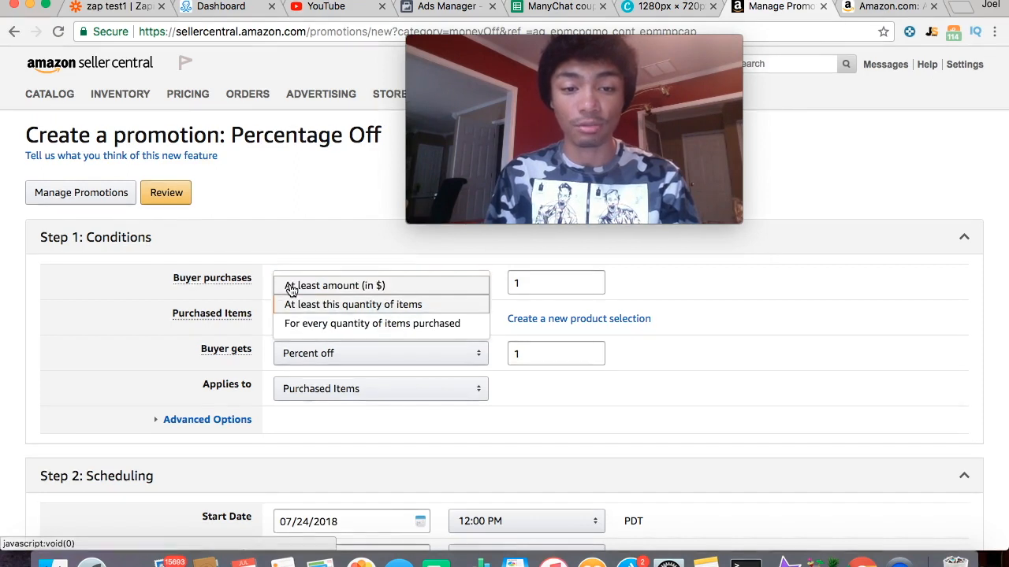
left_click(303, 258)
left_click(309, 250)
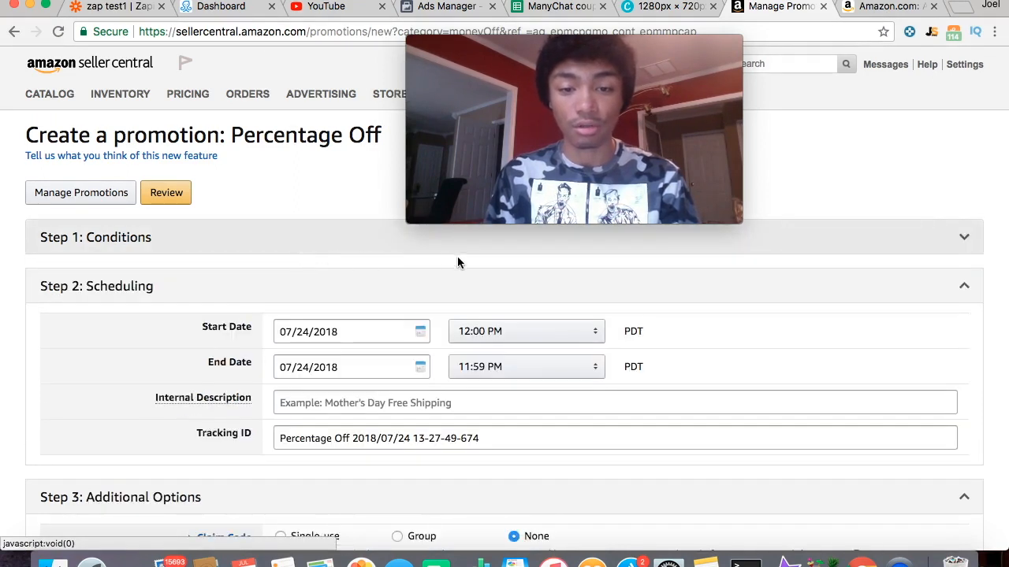
left_click(345, 239)
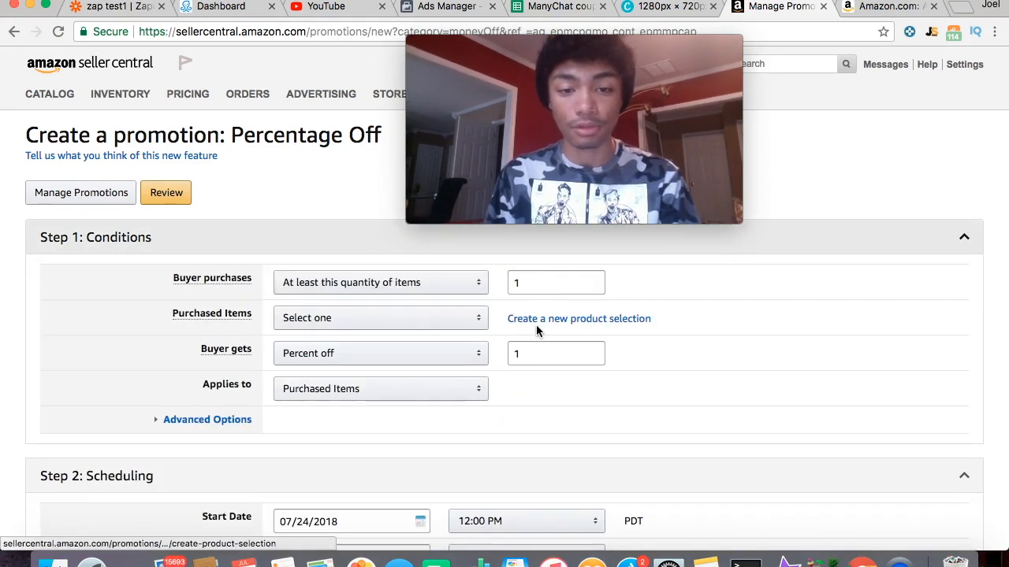
left_click(416, 318)
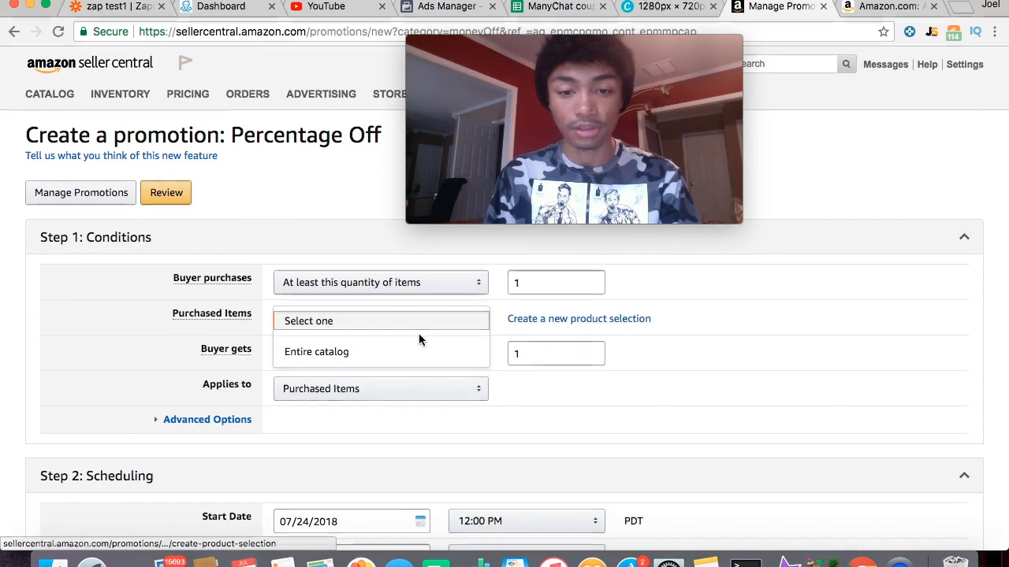
left_click(441, 352)
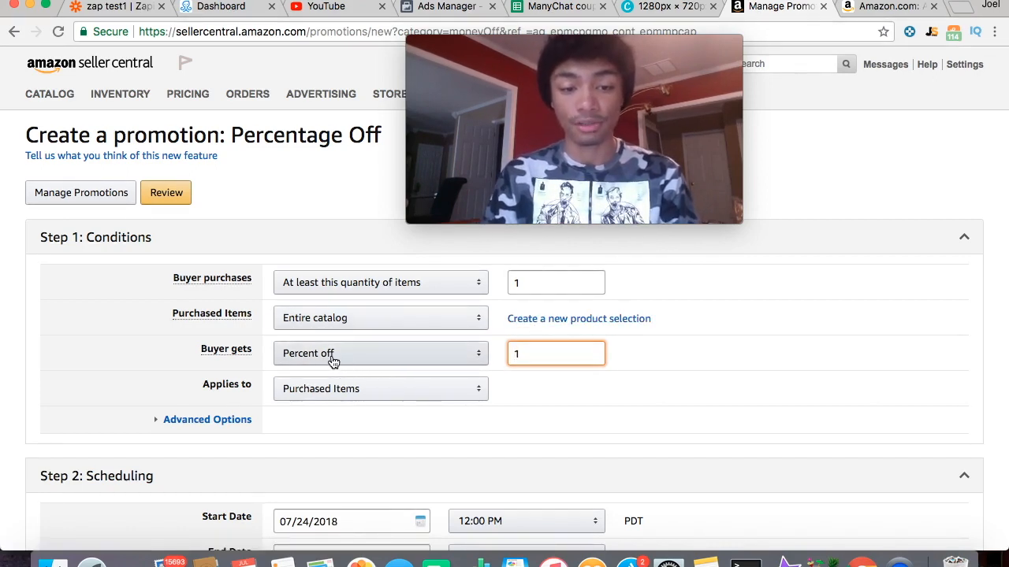
- Change the Buyer gets discount from 1 to 90% off
left_click(534, 354)
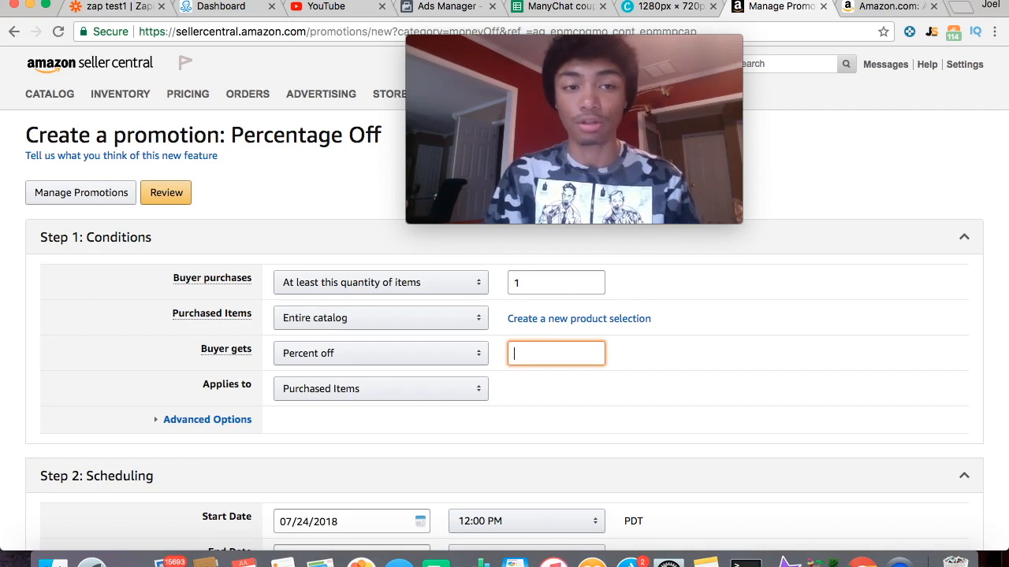
type("90")
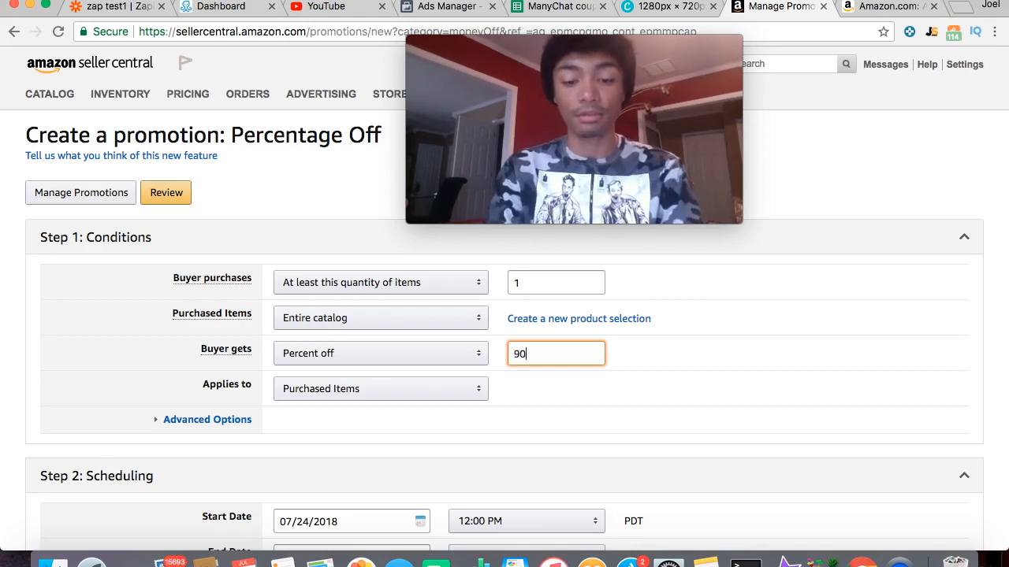
type("%")
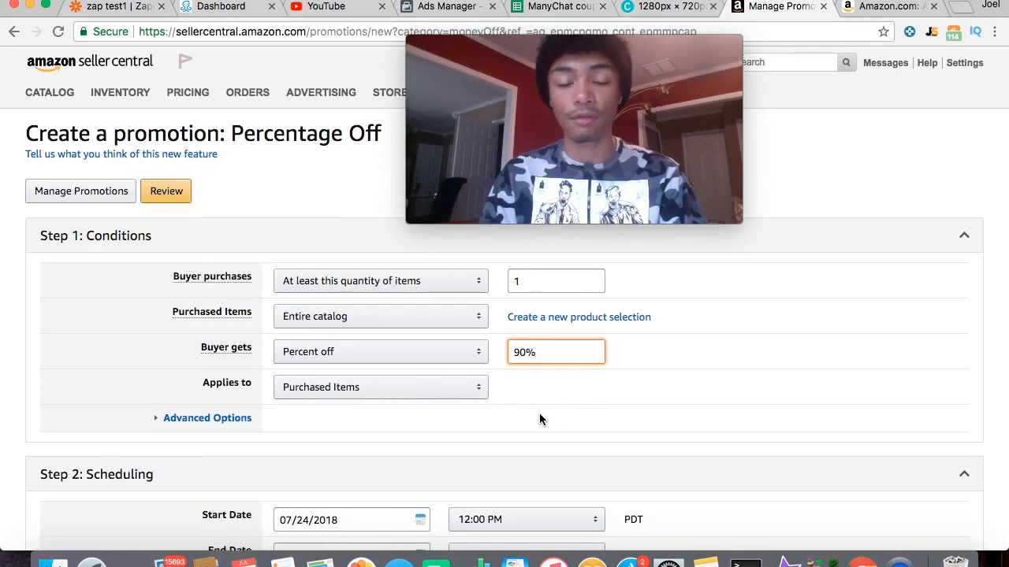
scroll(539, 419, "down", 1)
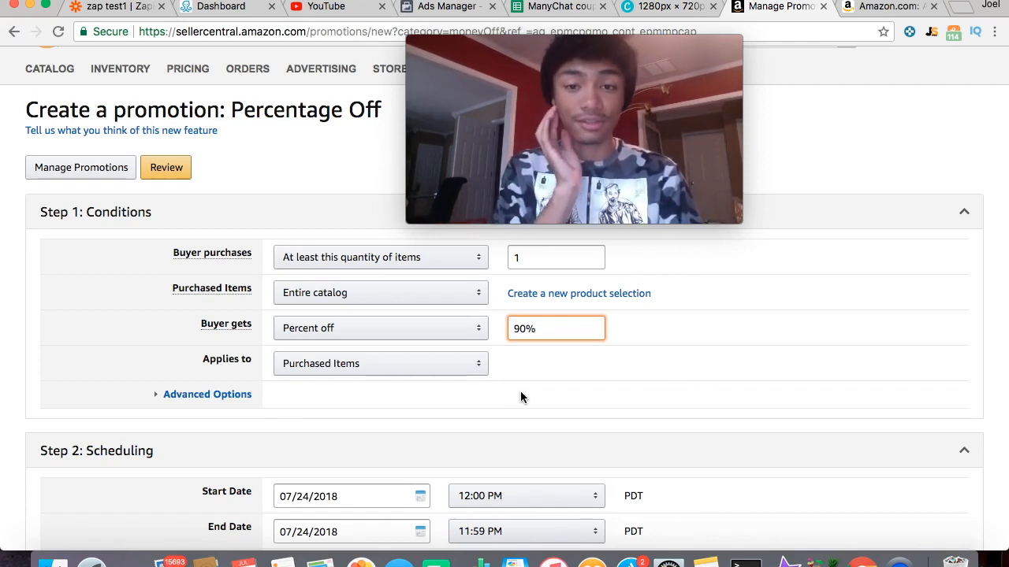
left_click(415, 368)
left_click(416, 368)
scroll(383, 377, "down", 3)
scroll(377, 293, "up", 4)
scroll(377, 292, "down", 5)
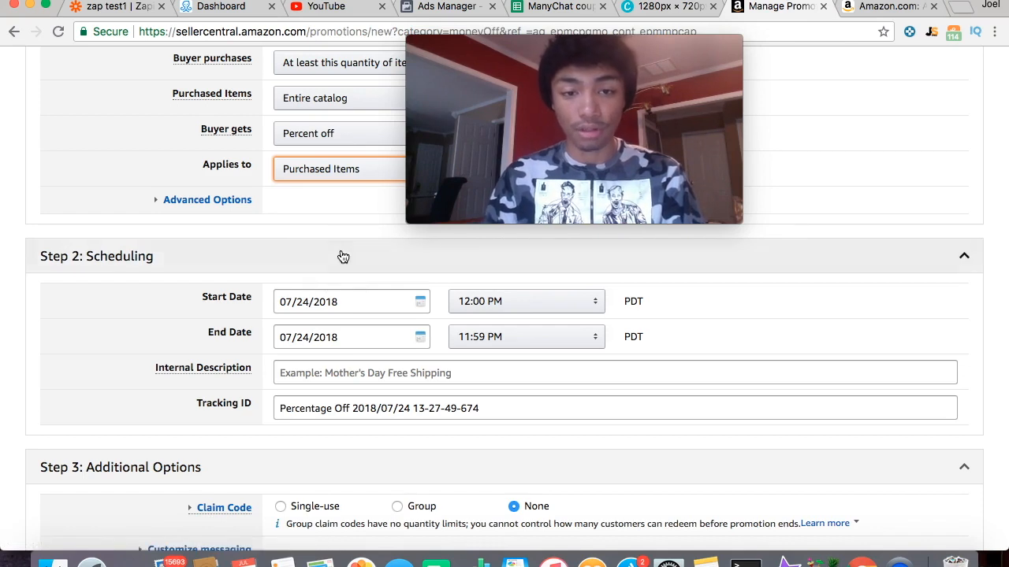
- Set the promotion's start time to 2:00 PM on 07/24/2018
left_click(507, 304)
scroll(504, 302, "up", 1)
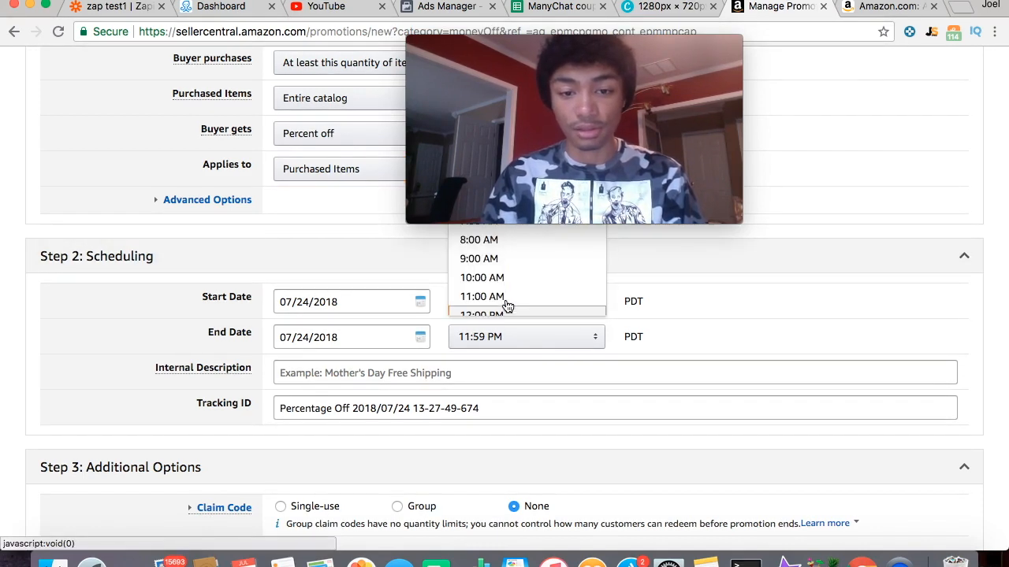
mouse_move(476, 114)
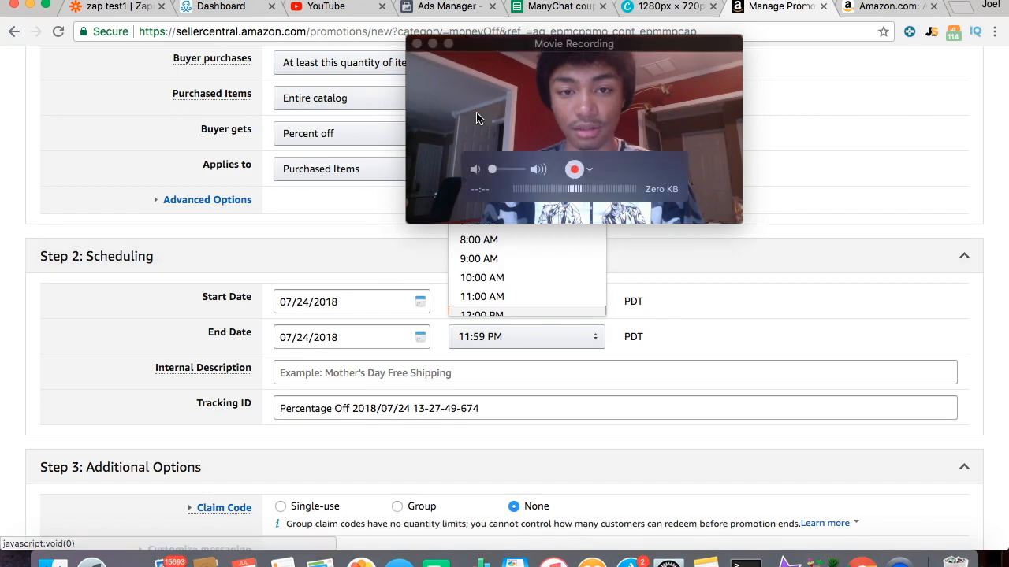
left_click(495, 53)
left_click_drag(495, 54, 731, 41)
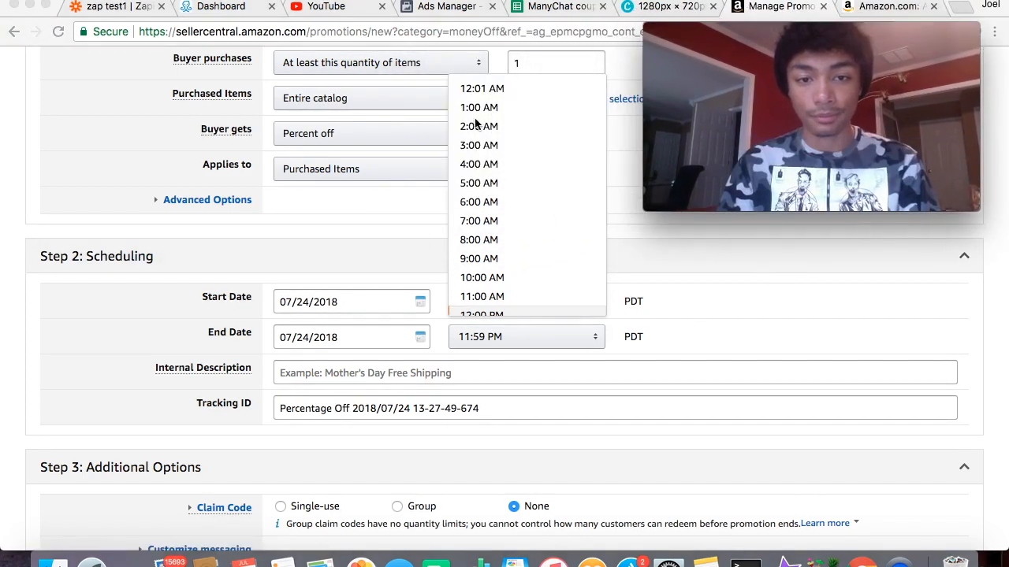
scroll(488, 160, "down", 5)
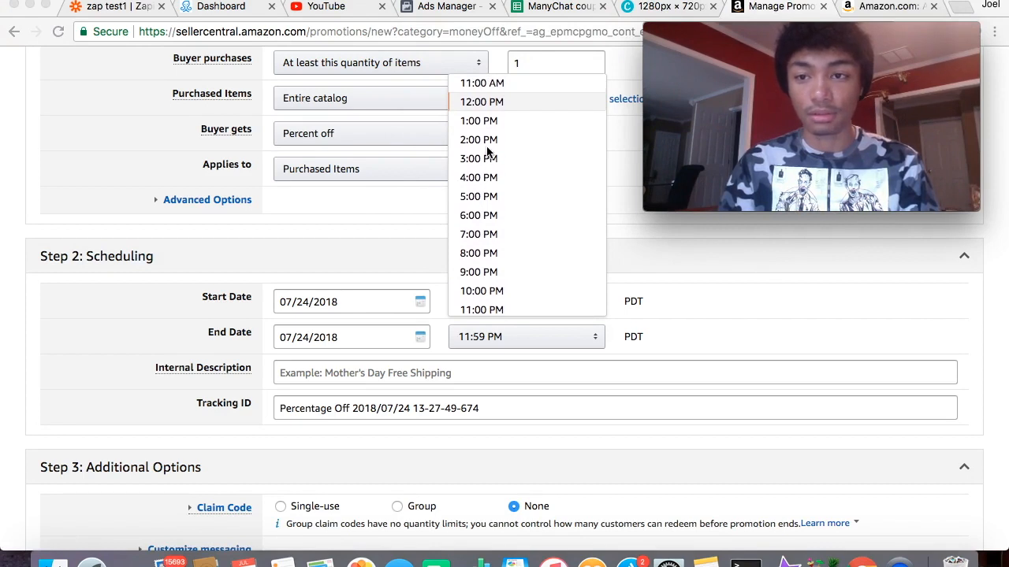
left_click(489, 148)
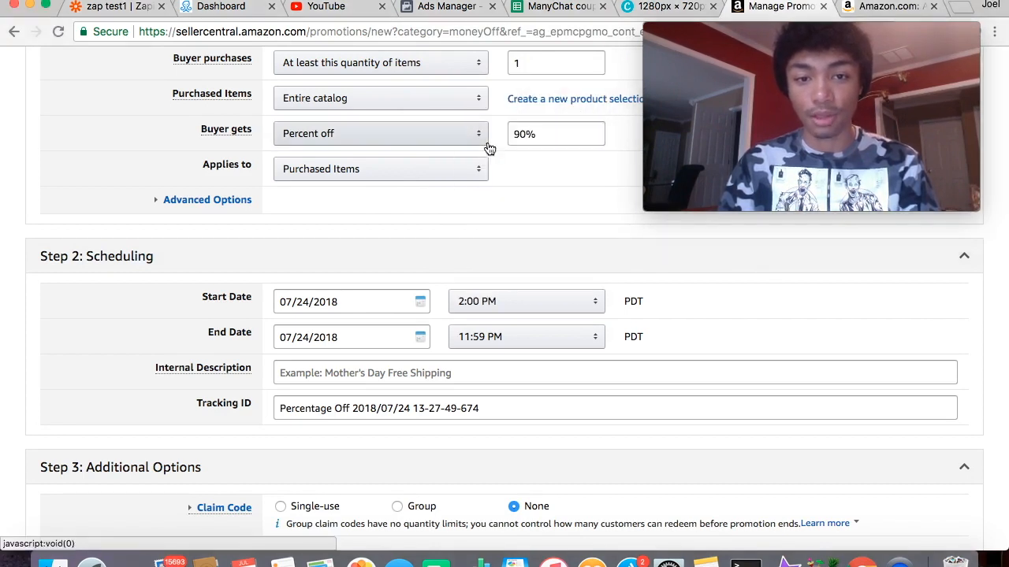
left_click_drag(705, 23, 495, 0)
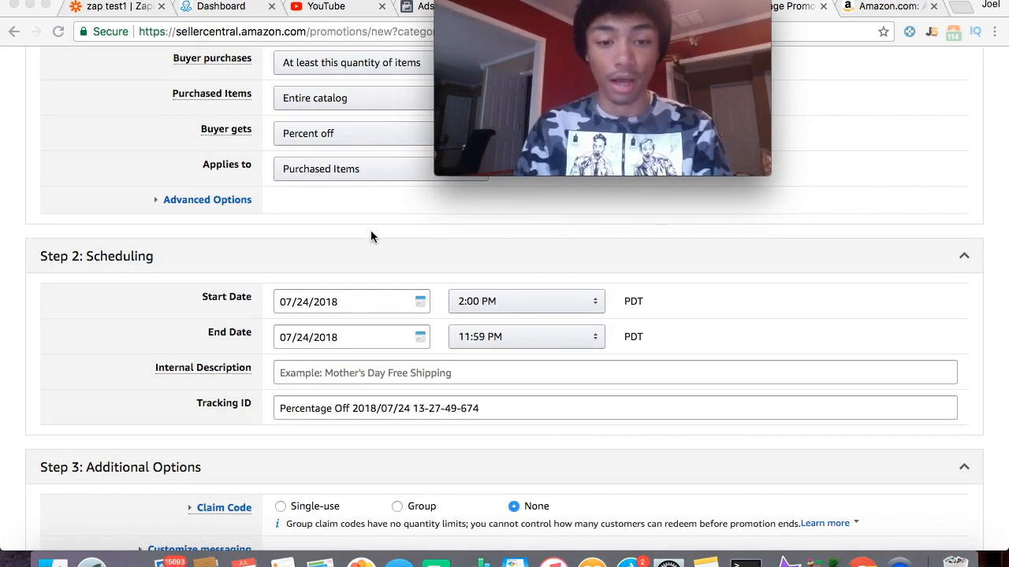
- Change the end date month from 07 to 08, giving 08/24/2018
scroll(340, 266, "down", 1)
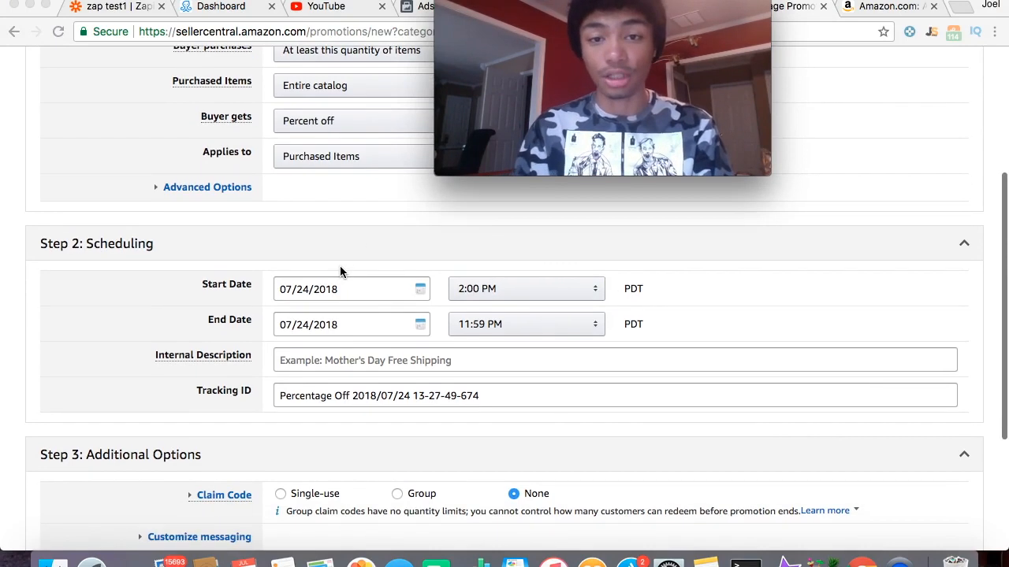
scroll(340, 272, "down", 3)
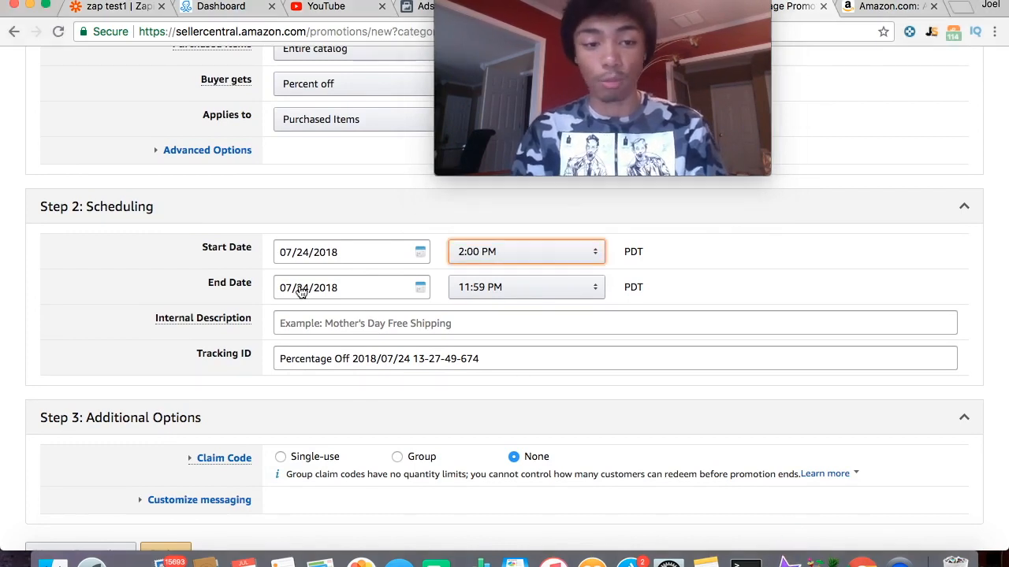
left_click(296, 288)
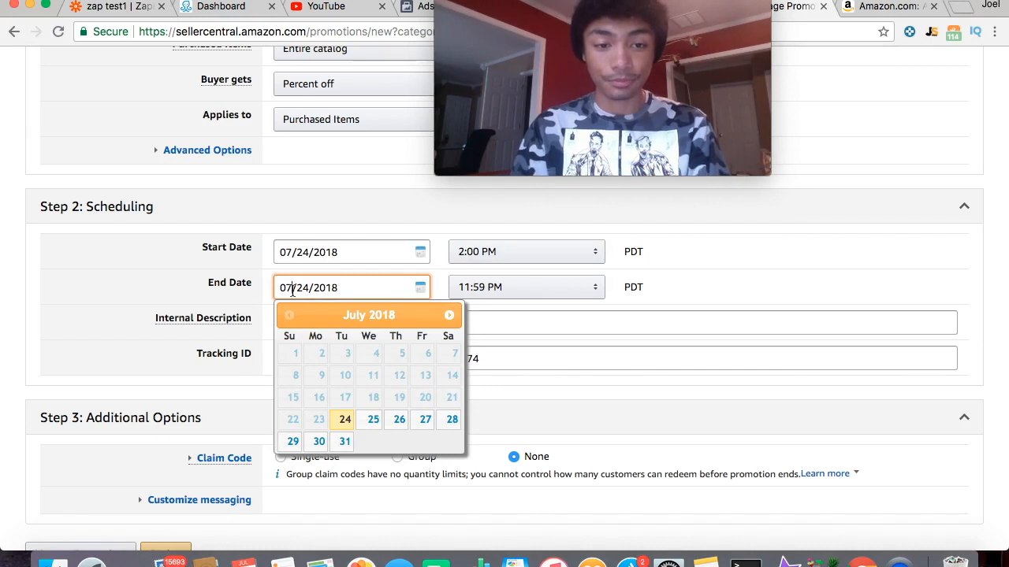
key("BackSpace")
type("8")
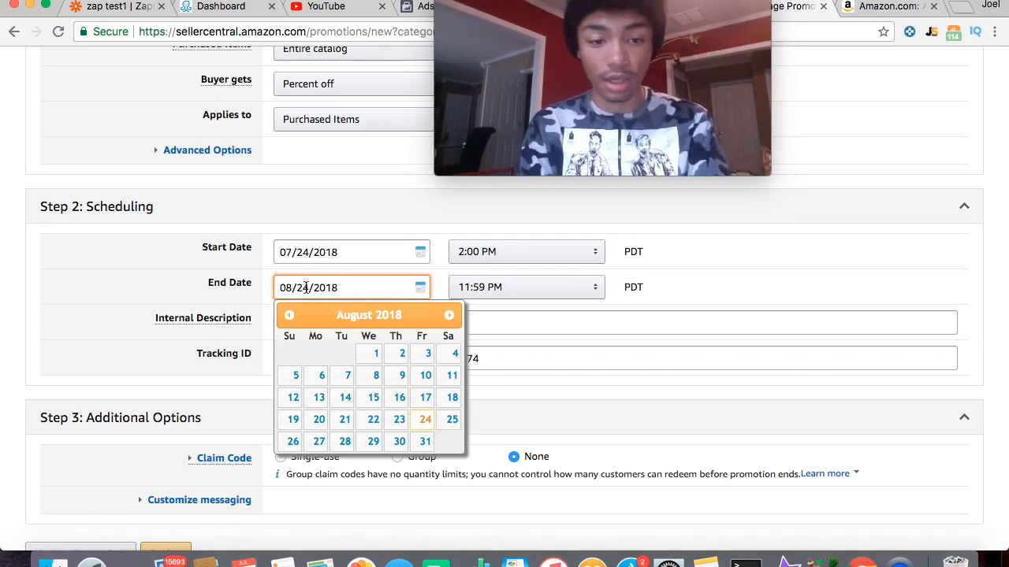
mouse_move(164, 315)
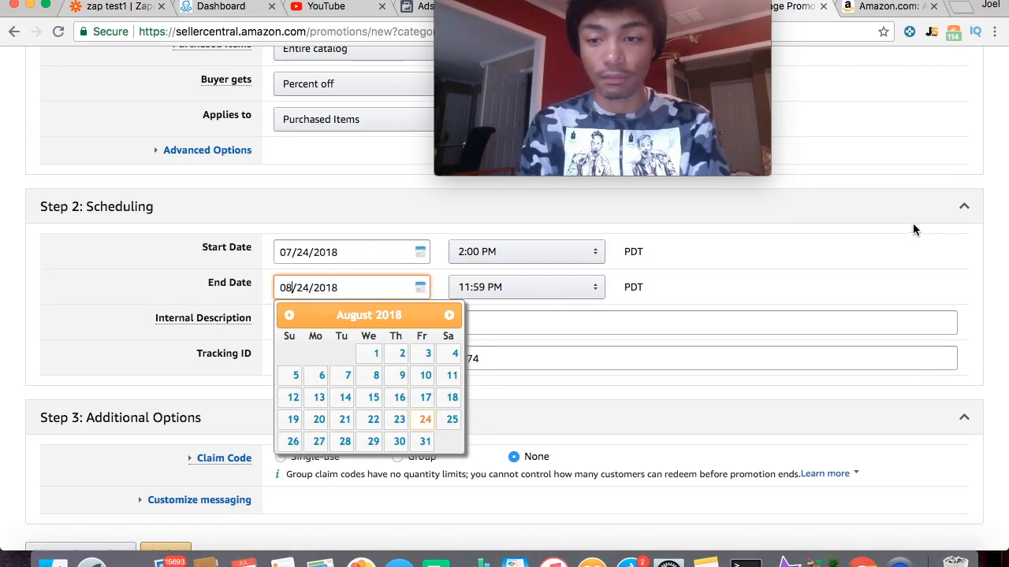
left_click(996, 224)
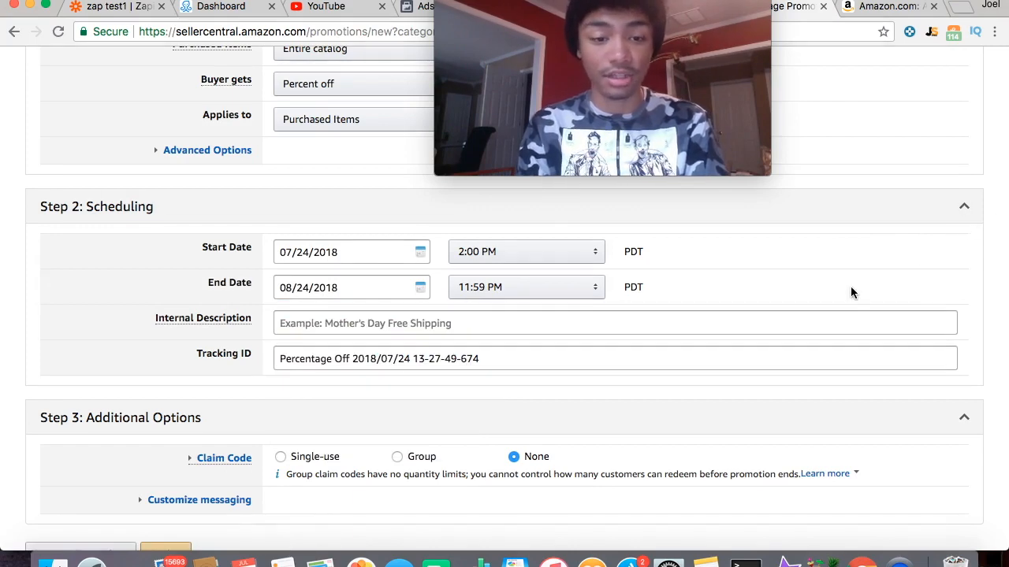
- Fill the Internal Description with the 'Facebook Ads Manychat 40 off' suggestion
scroll(850, 286, "down", 2)
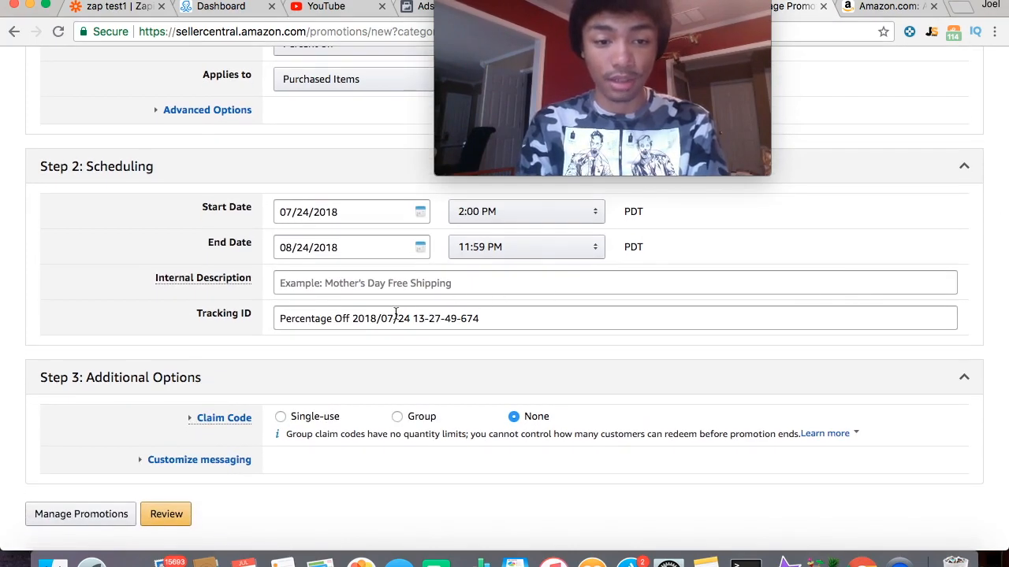
left_click(319, 280)
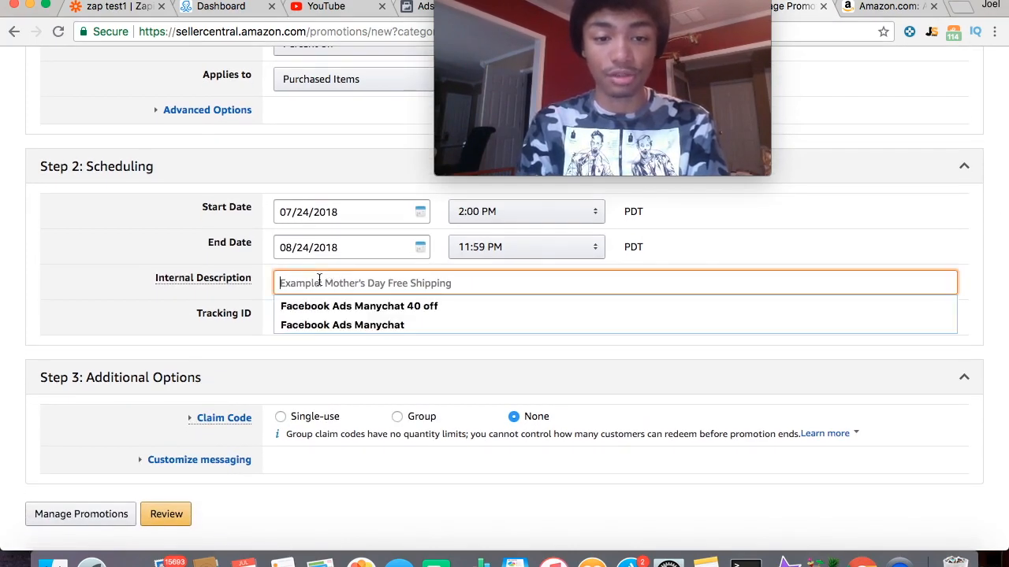
left_click(332, 307)
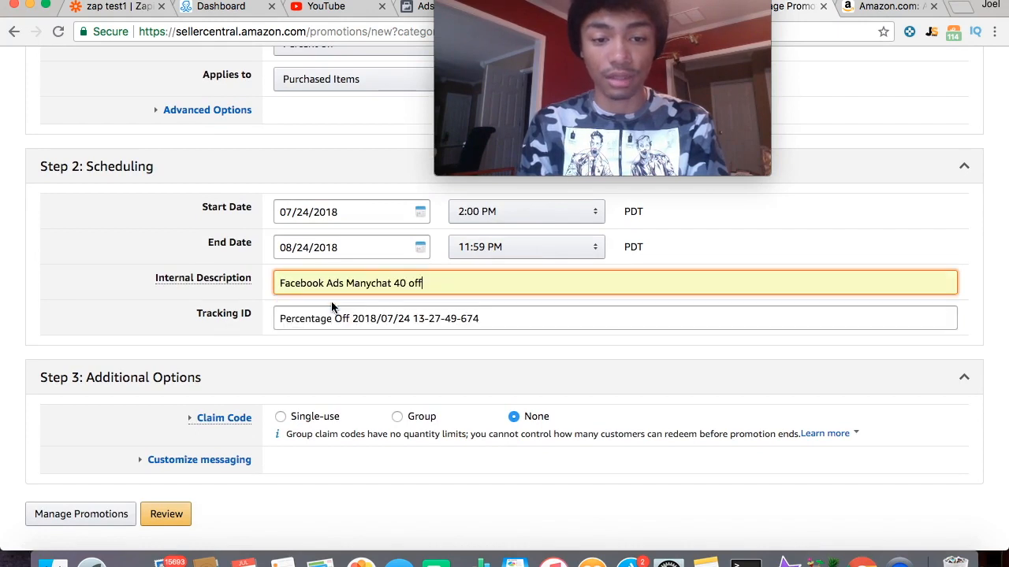
scroll(331, 315, "down", 2)
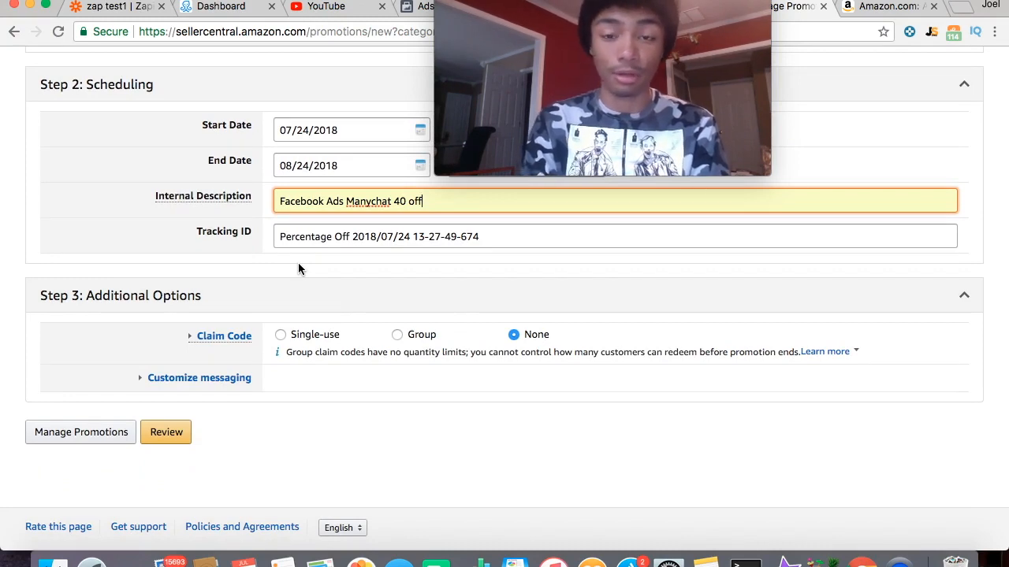
- Choose Single-use claim codes and attempt to review the promotion
left_click(280, 335)
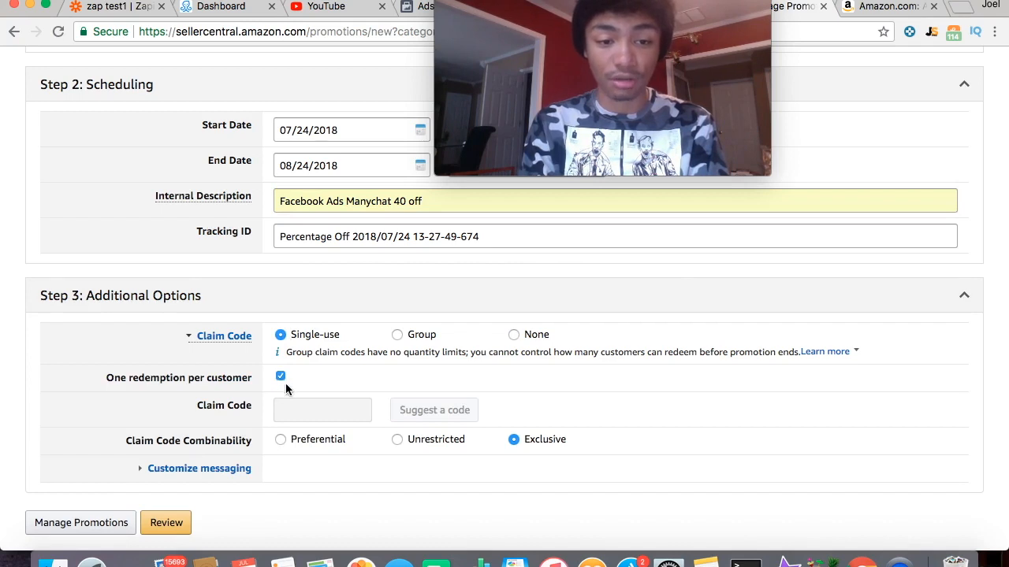
scroll(285, 383, "down", 1)
scroll(284, 386, "down", 1)
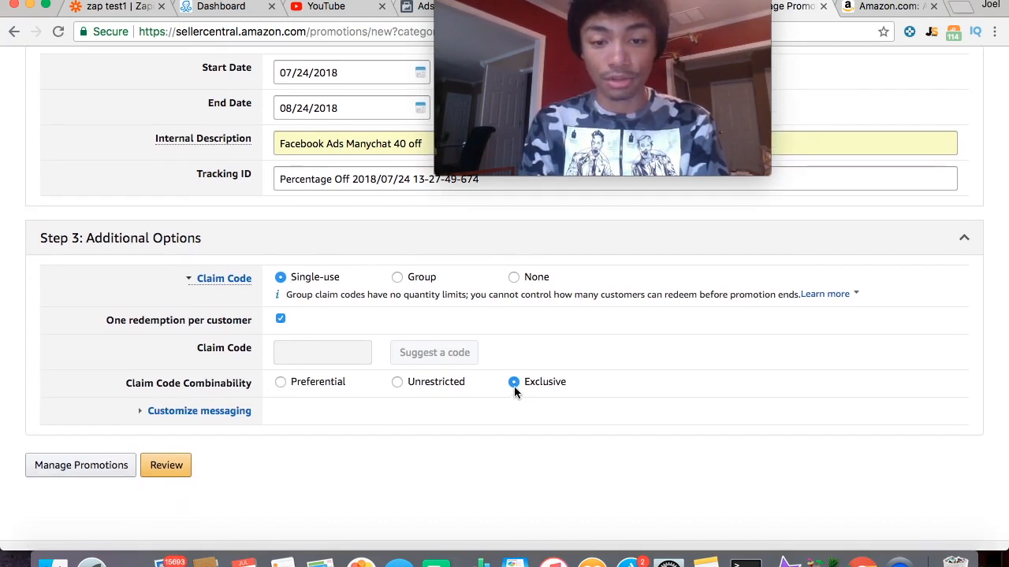
scroll(256, 385, "down", 2)
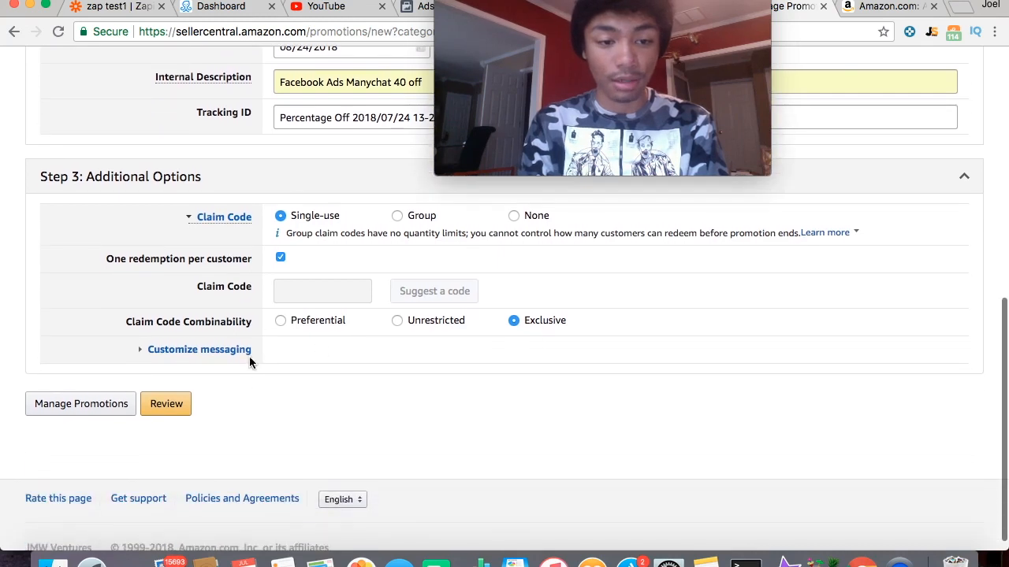
left_click(172, 413)
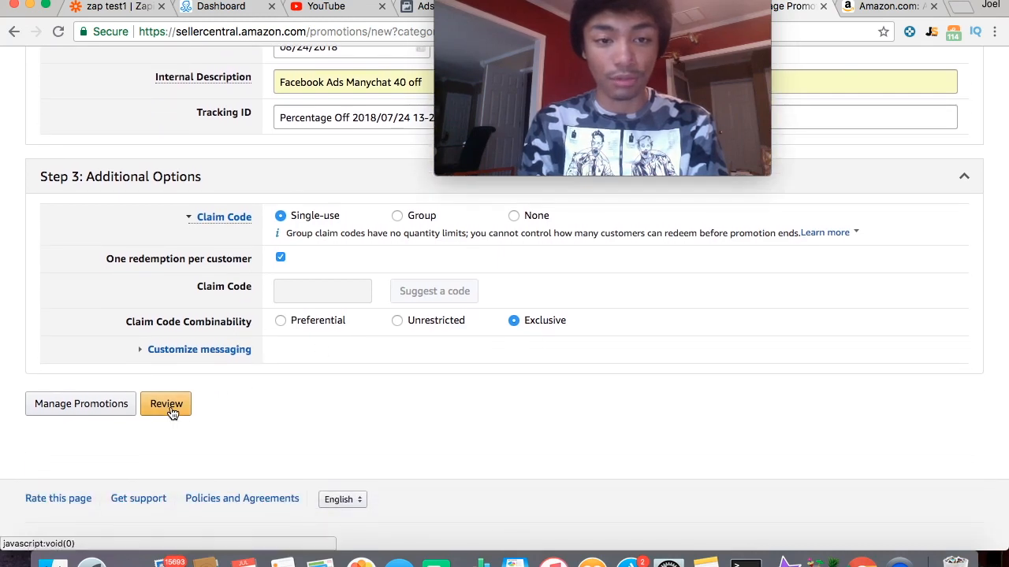
scroll(196, 382, "up", 2)
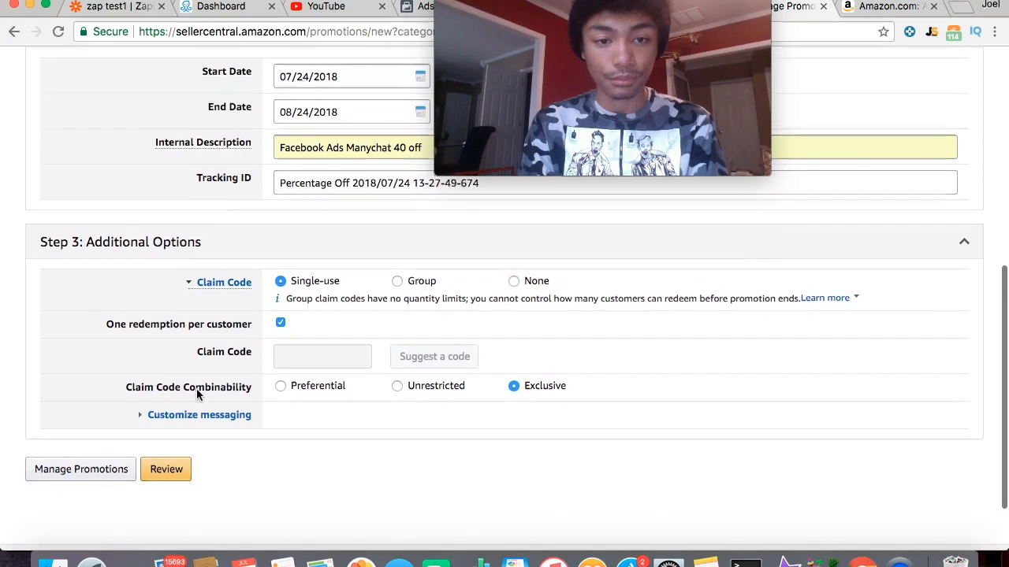
scroll(194, 367, "up", 5)
scroll(317, 349, "down", 3)
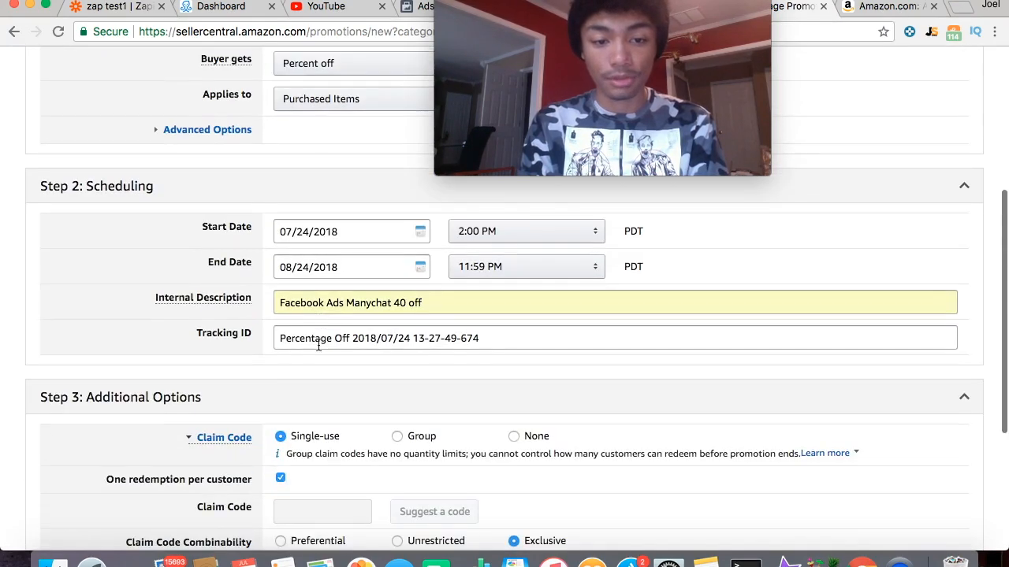
- Replace the internal description text with 'Test'
left_click(344, 300)
key("super+a")
key("BackSpace")
type("Test")
scroll(409, 398, "down", 5)
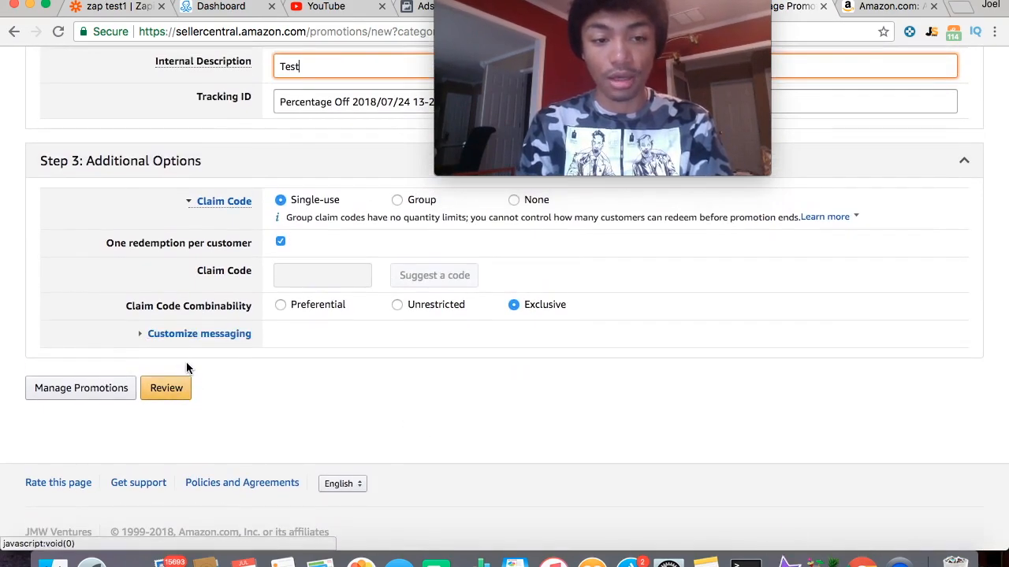
scroll(187, 369, "up", 1)
scroll(187, 368, "down", 1)
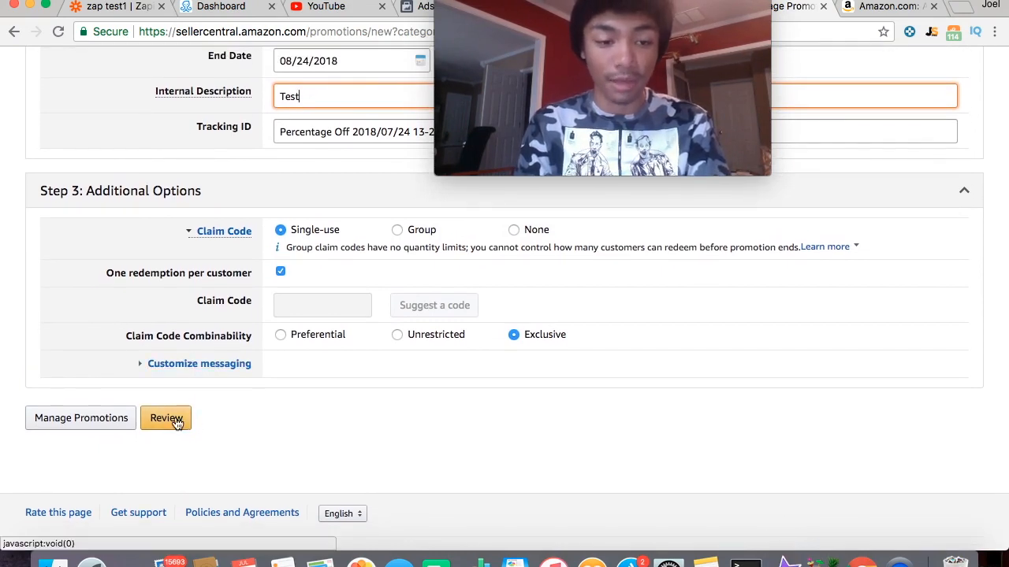
- Return to Manage Promotions and list the existing active promotions
left_click(113, 424)
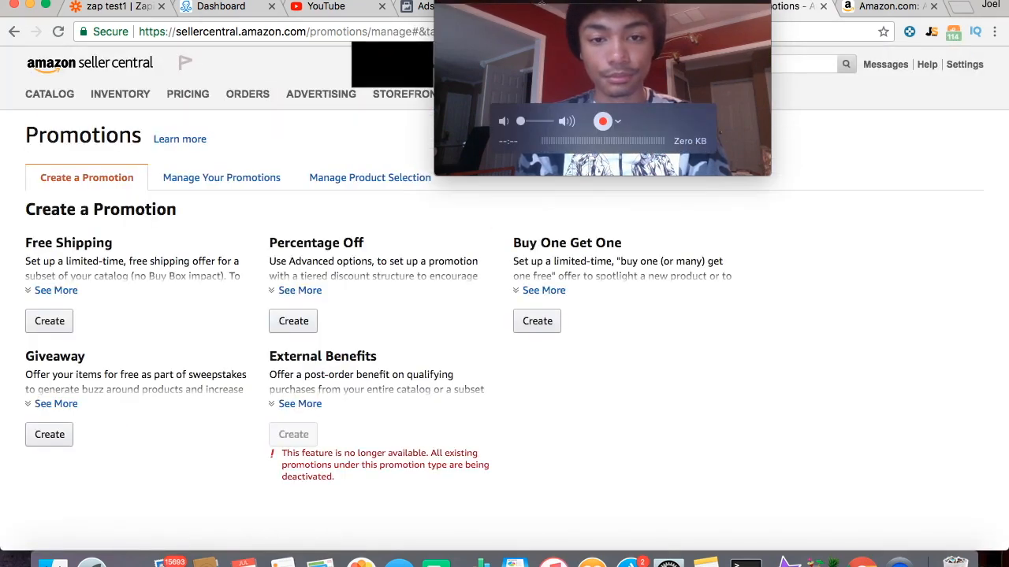
left_click_drag(540, 4, 507, 4)
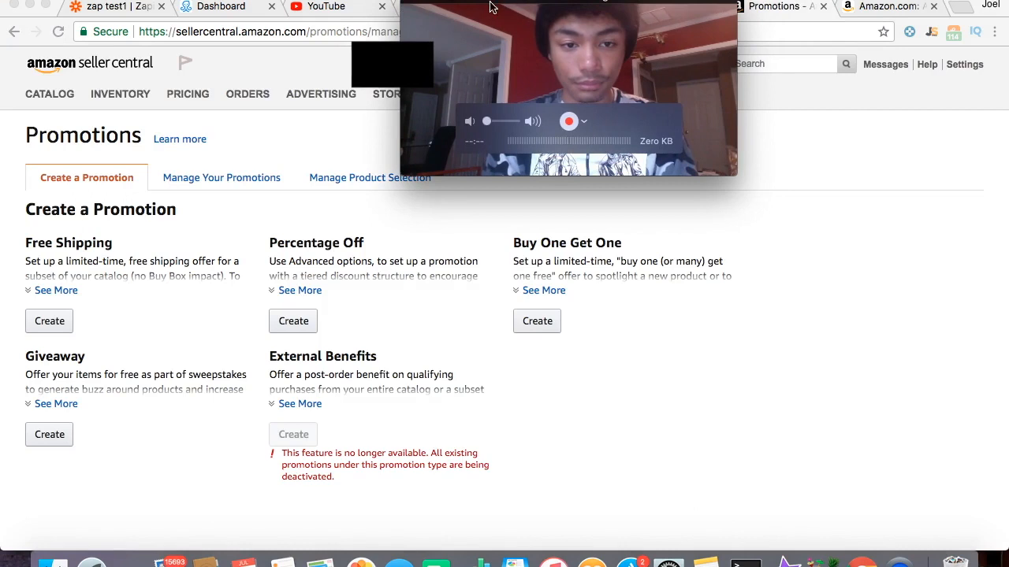
scroll(349, 285, "down", 3)
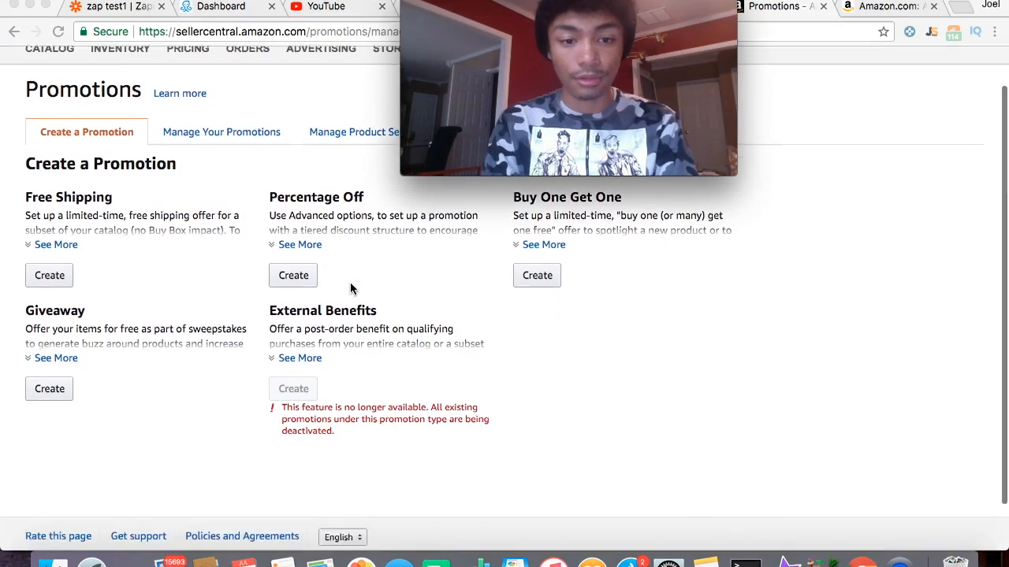
left_click(226, 123)
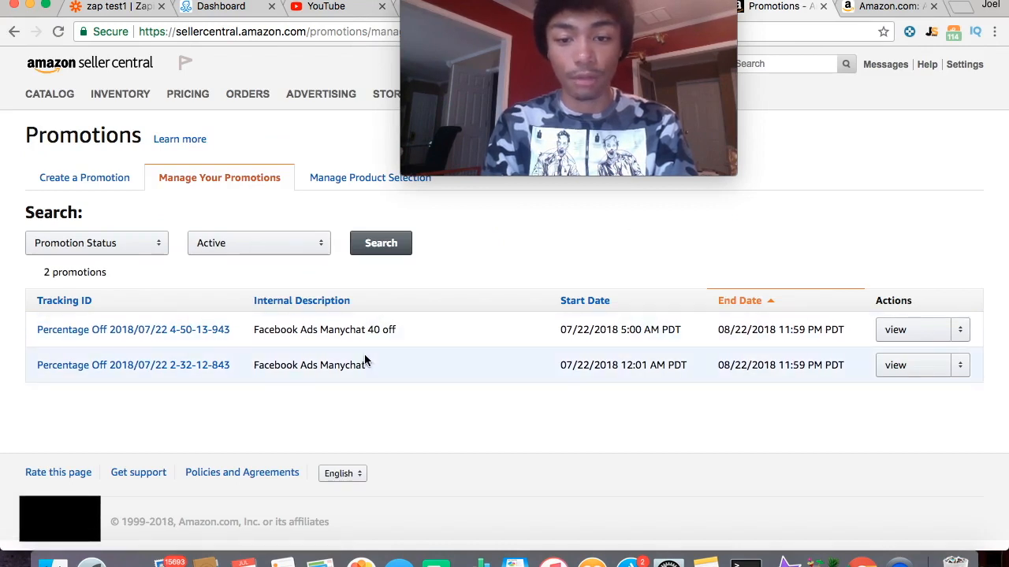
- Open the Facebook Ads Manychat 40 off promotion via its Tracking ID, then return to the list
left_click(183, 331)
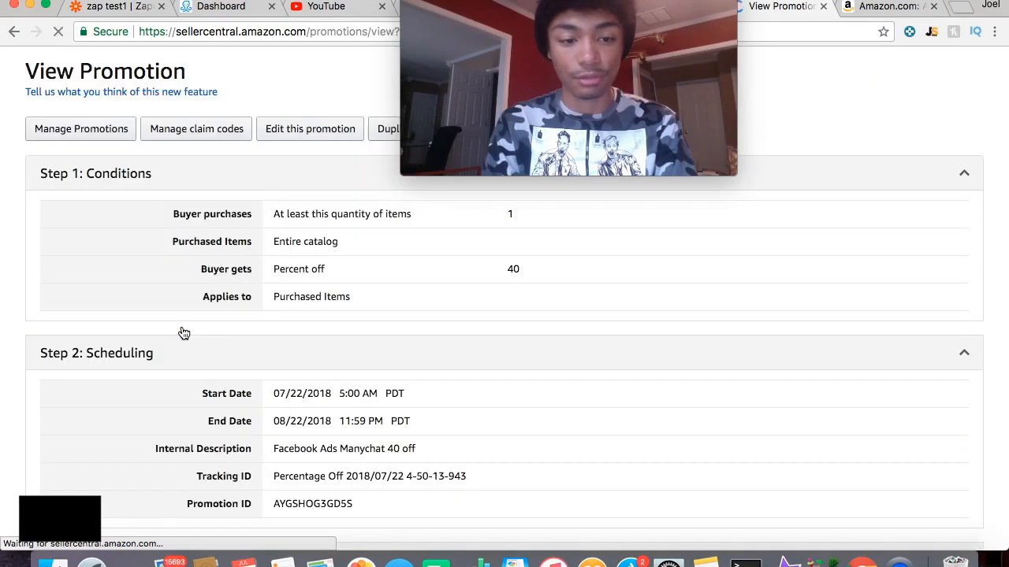
scroll(183, 334, "down", 15)
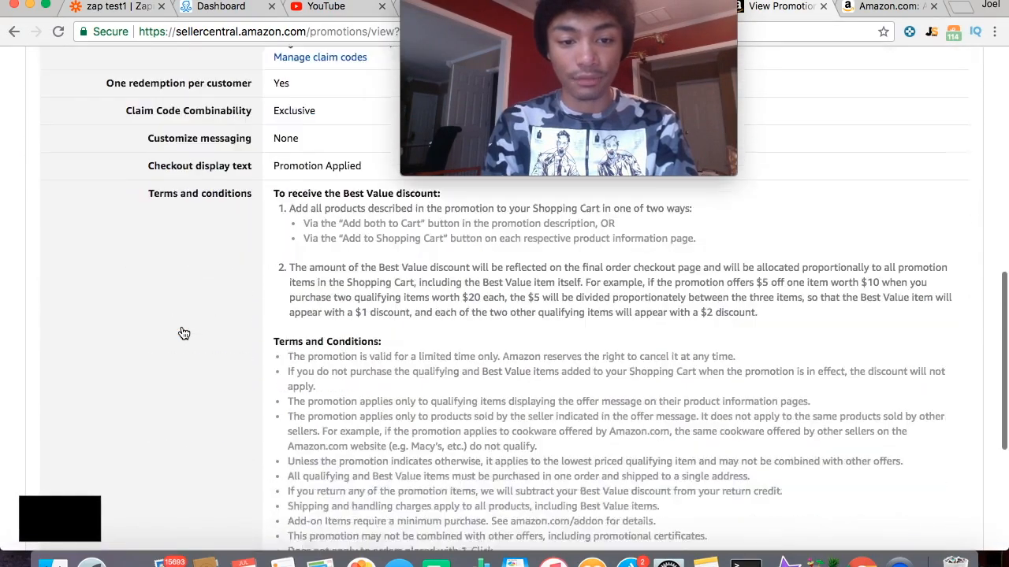
scroll(184, 333, "up", 15)
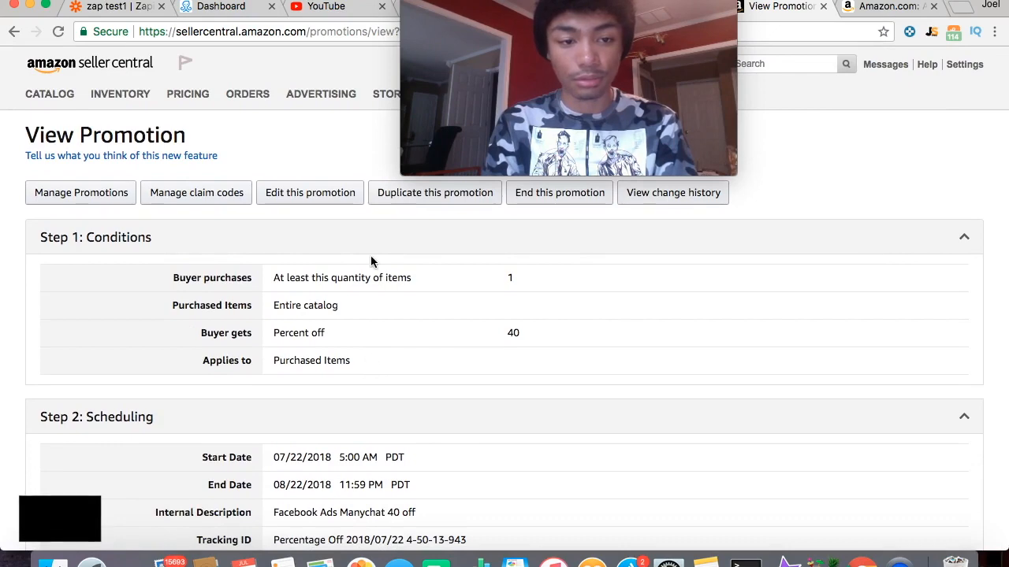
left_click(14, 33)
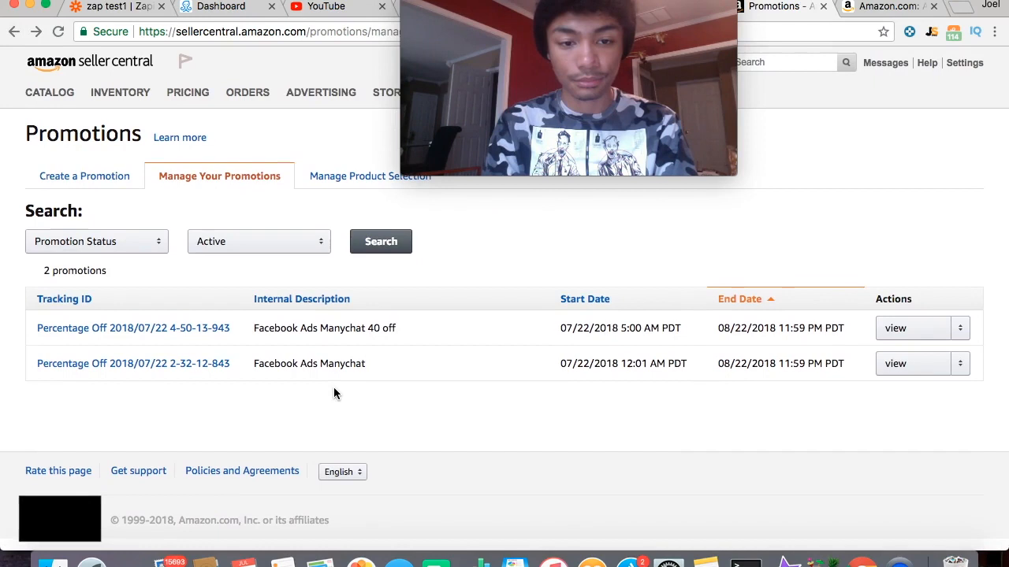
- View the first promotion's details from its Actions dropdown, checking the claim code section
left_click(963, 336)
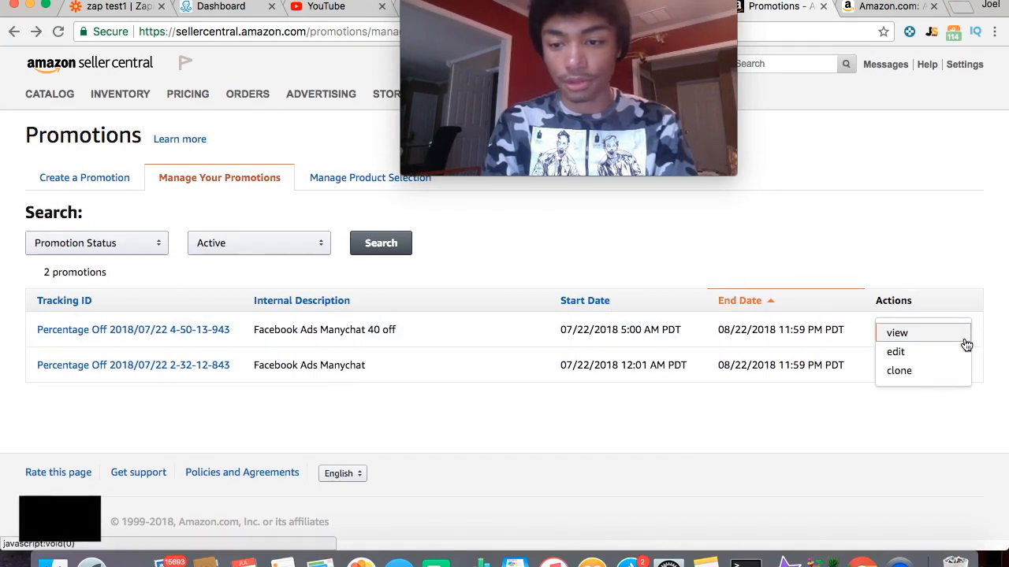
left_click(847, 331)
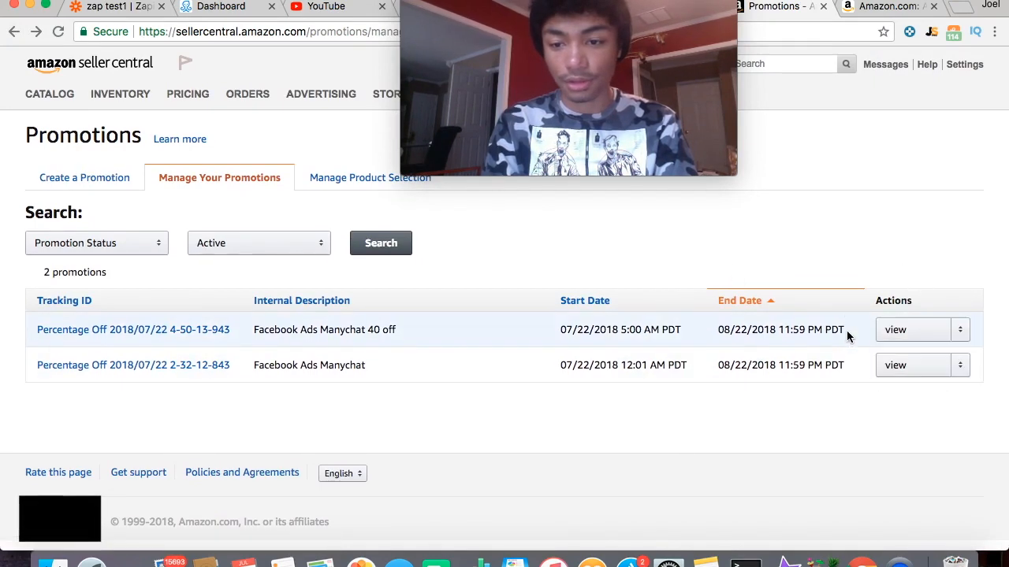
left_click(901, 334)
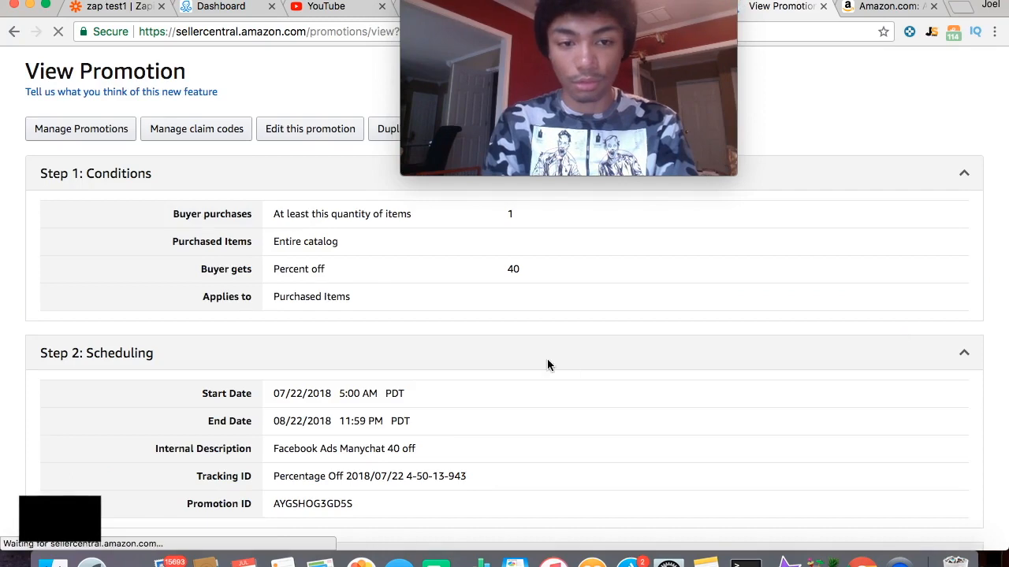
scroll(548, 365, "down", 10)
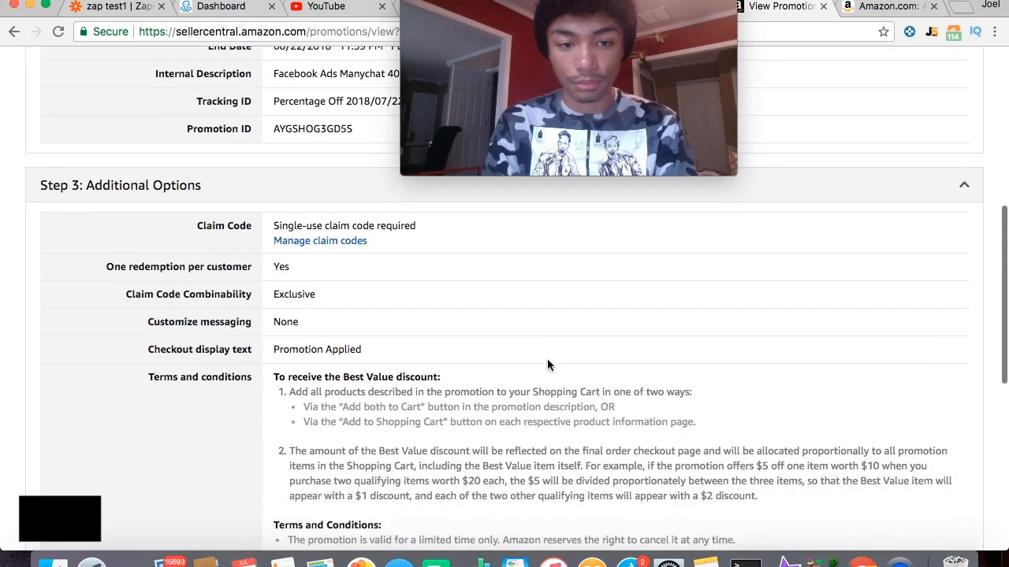
scroll(542, 335, "up", 3)
- From Manage claim codes, name a new group 'FB Ads codes' and clear its default quantity of 1
left_click(349, 325)
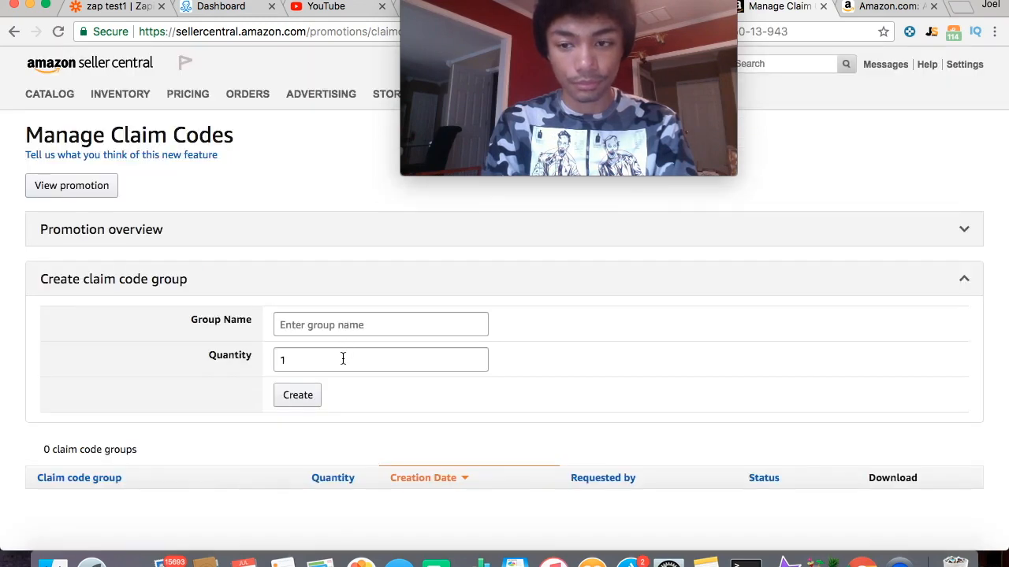
left_click(329, 335)
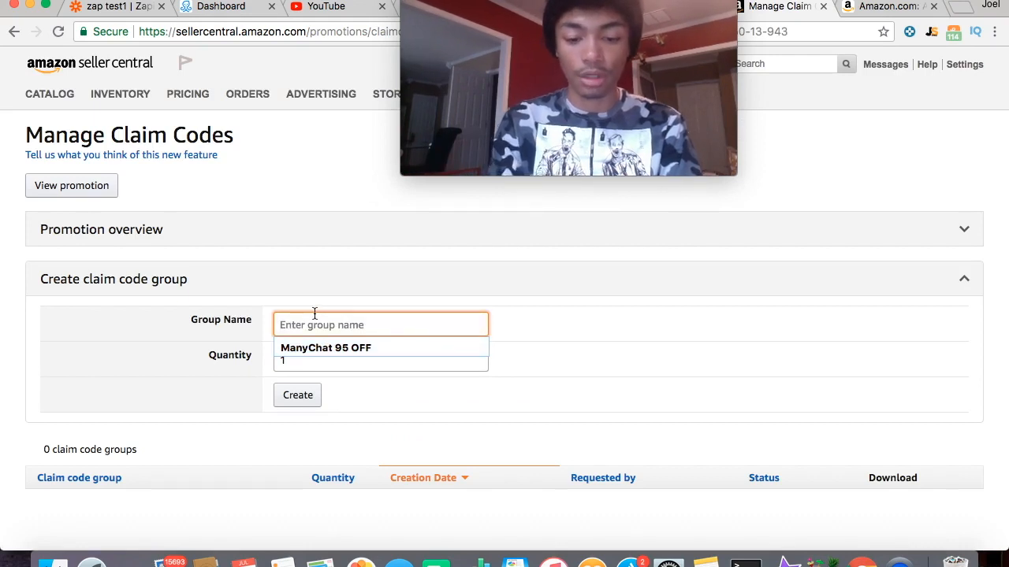
type("FB Ads ")
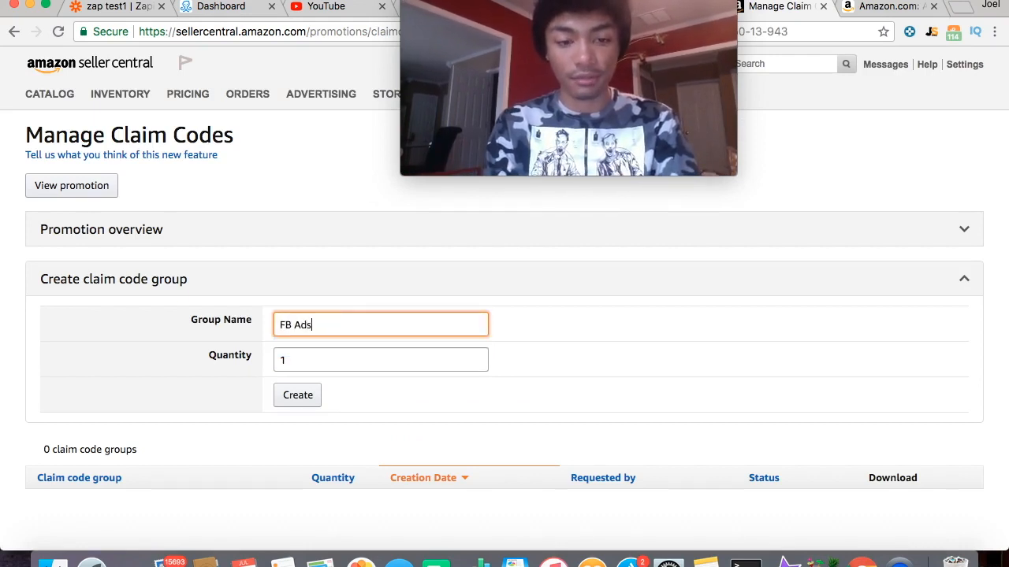
type("codes")
left_click(306, 360)
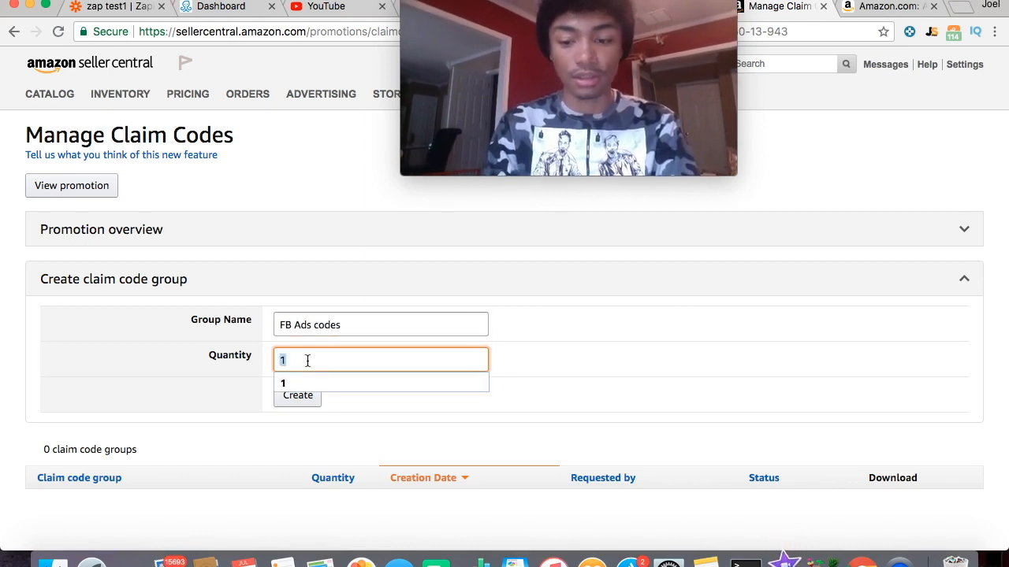
key("BackSpace")
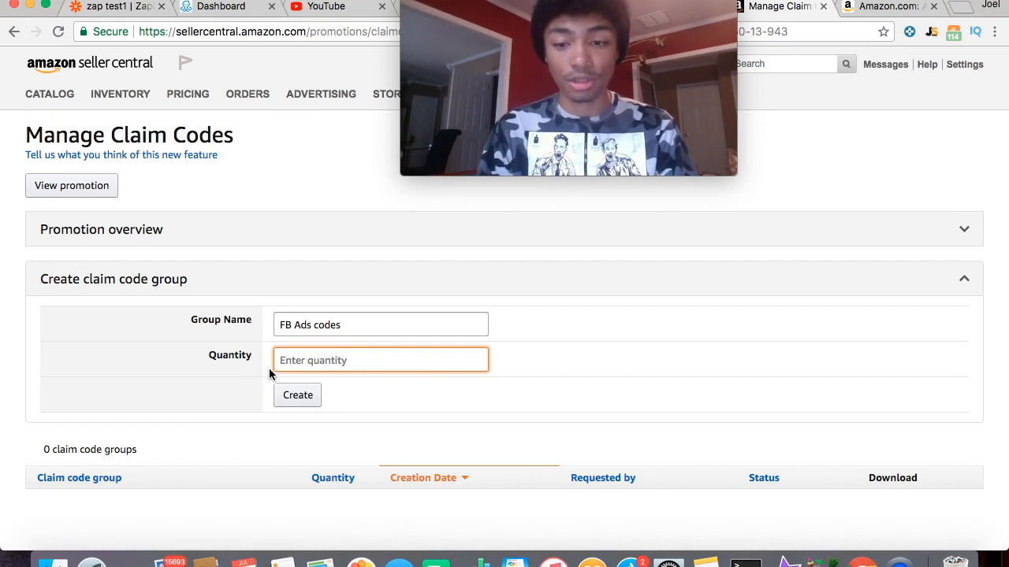
scroll(271, 369, "down", 2)
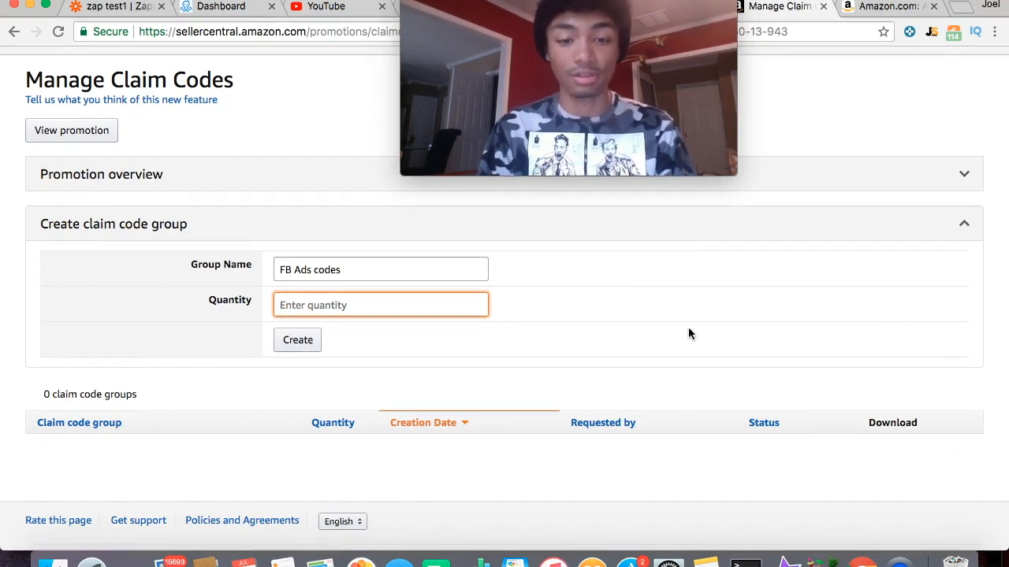
scroll(547, 376, "up", 3)
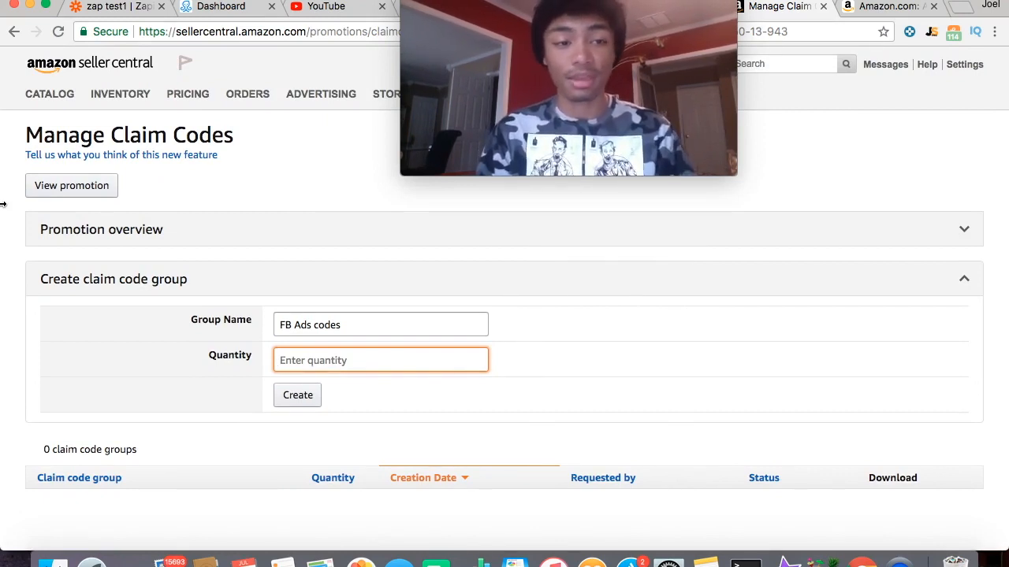
- Go back to Manage Your Promotions, showing the two active Percentage Off promotions
left_click(6, 35)
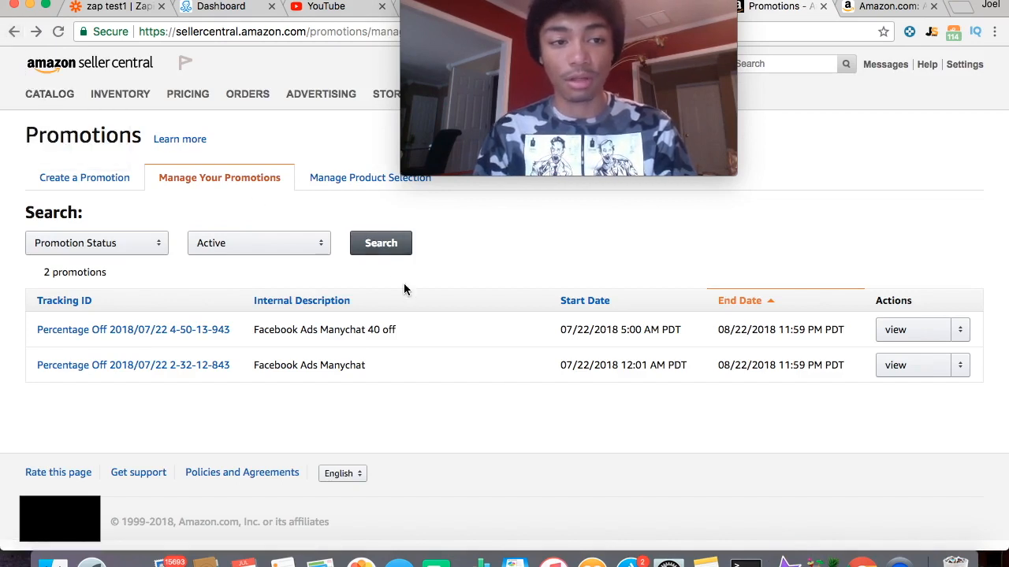
scroll(544, 396, "down", 1)
scroll(544, 397, "up", 1)
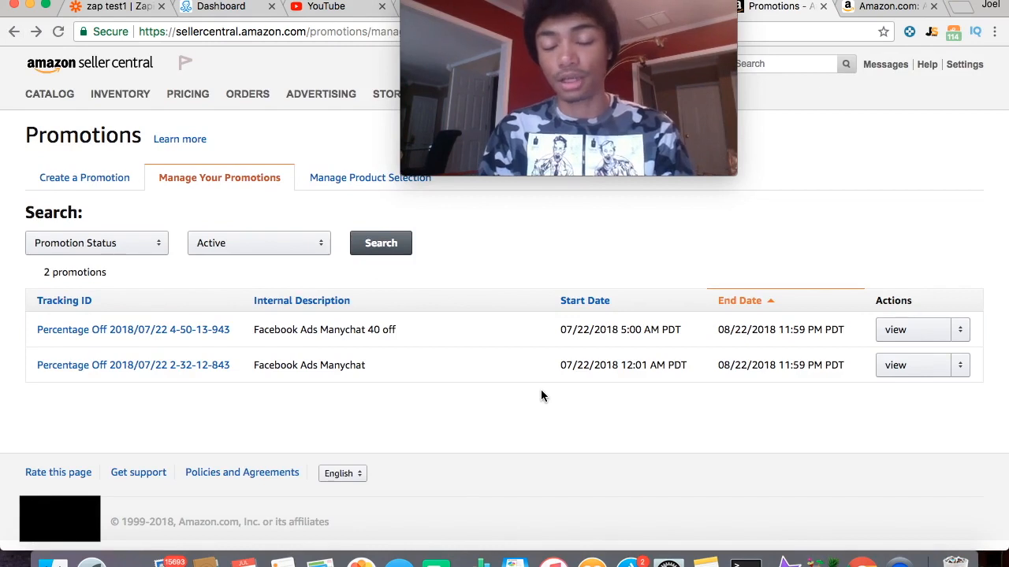